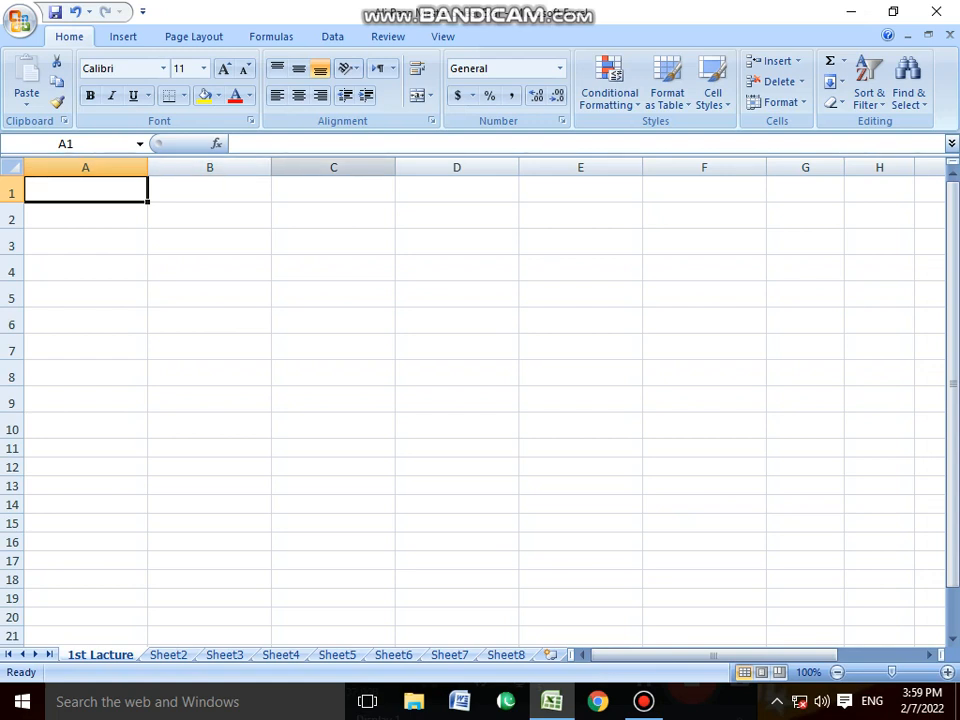
Enter January in cell A1 and Jan in cell B1
click(209, 268)
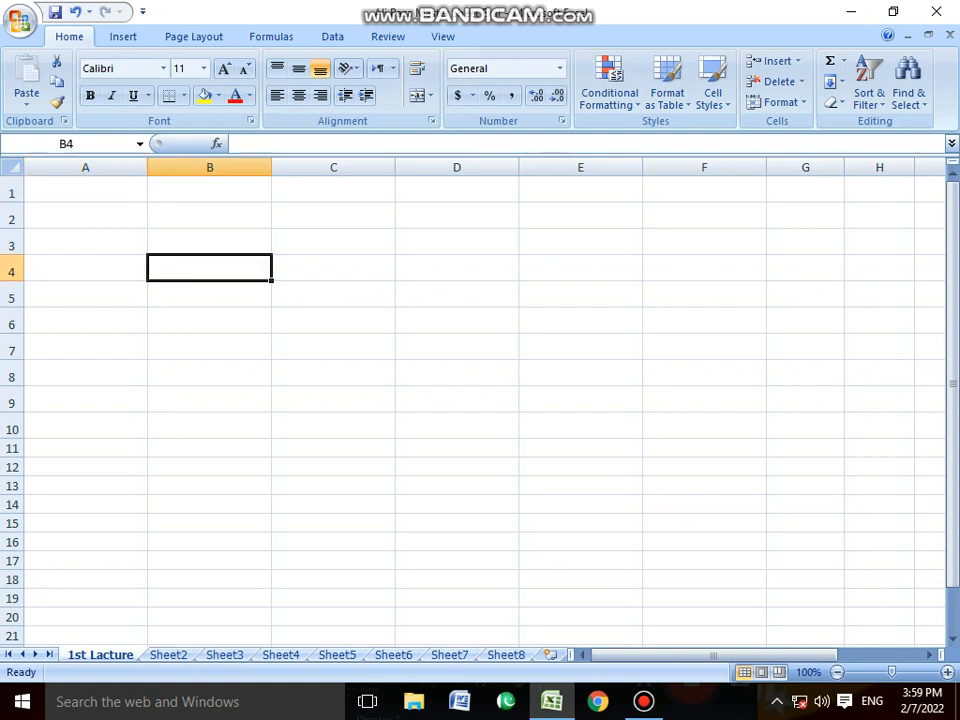
click(209, 216)
click(86, 190)
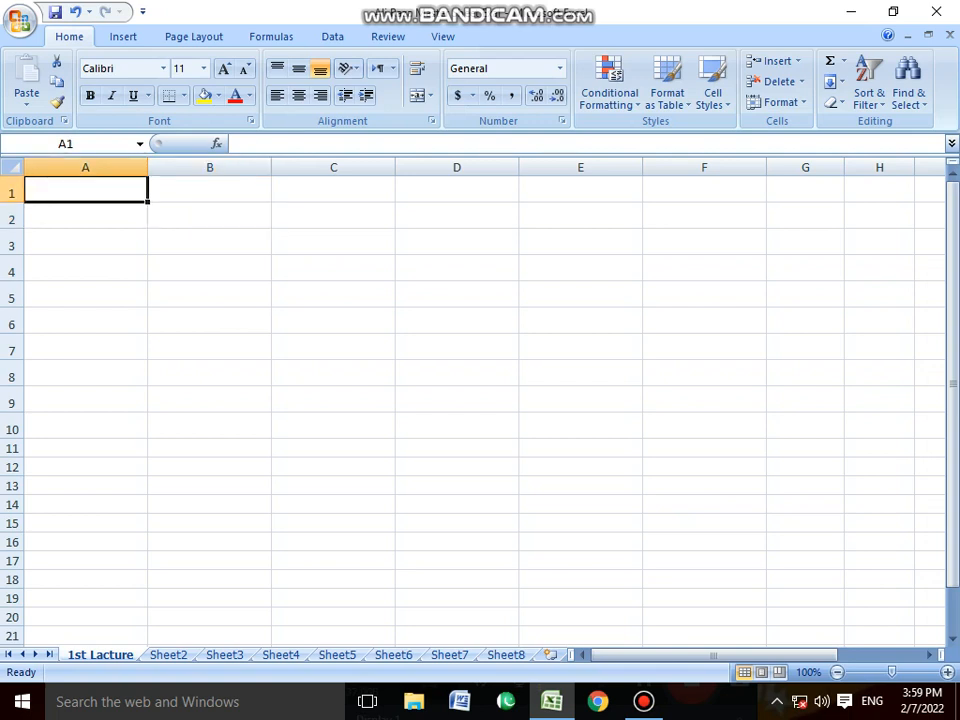
text(Jan)
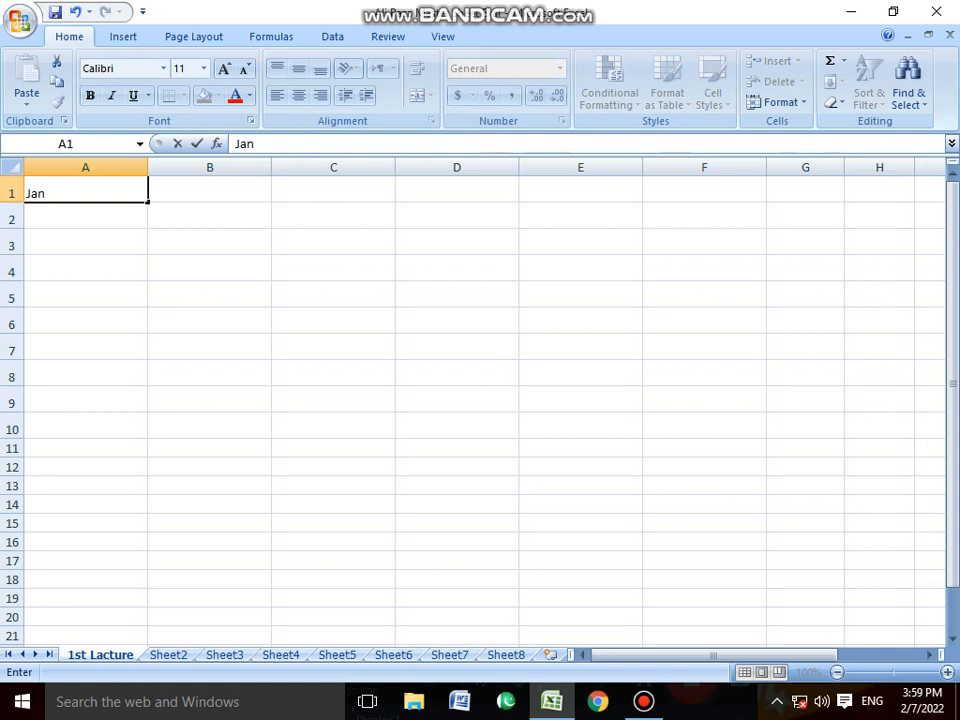
text(uary)
key(Tab)
text(J)
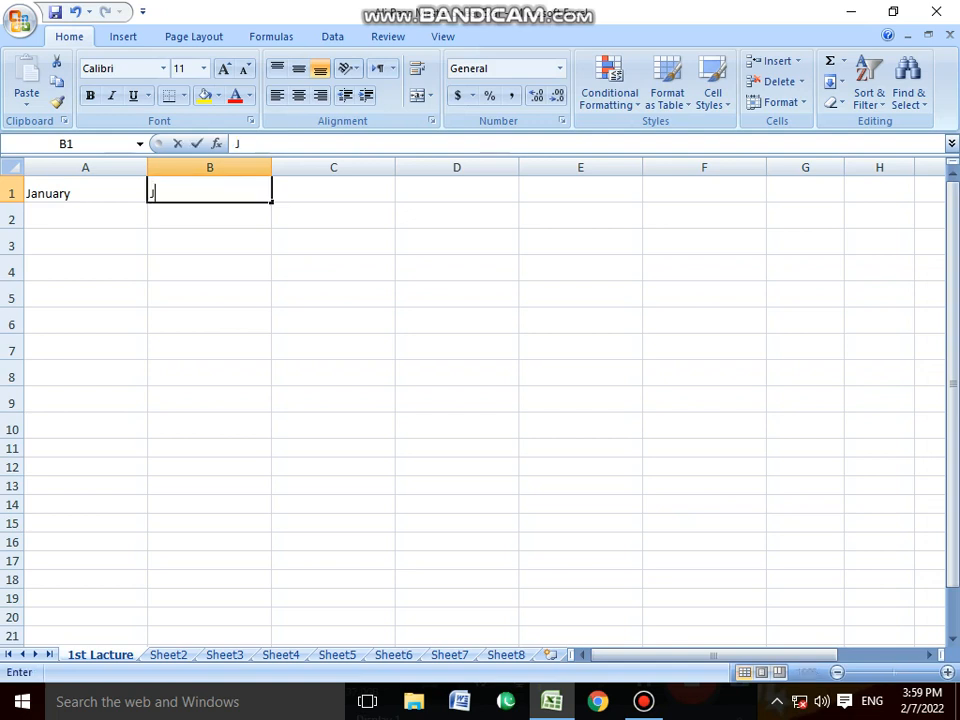
text(an)
key(Tab)
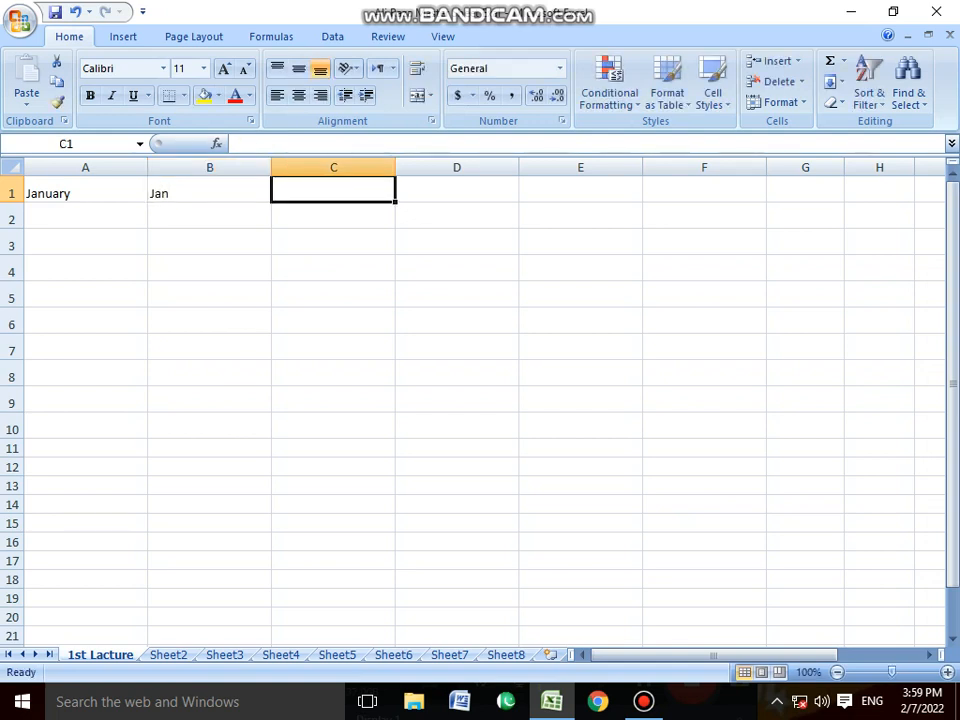
Enter Monday in cell C1 and Mon in cell D1
text(Mo)
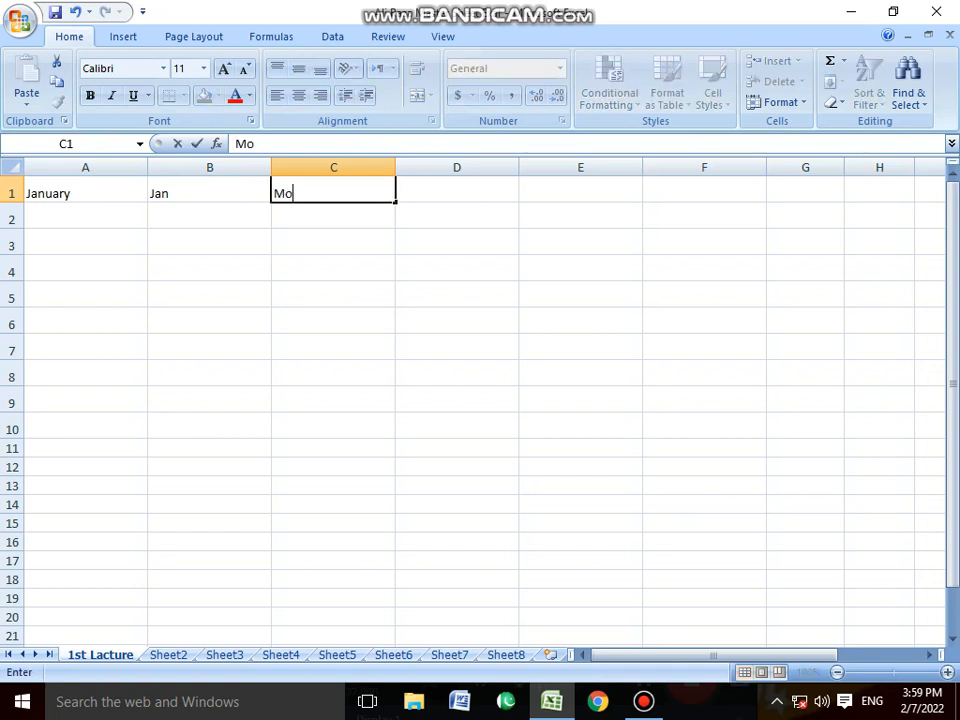
text(nday)
key(Left)
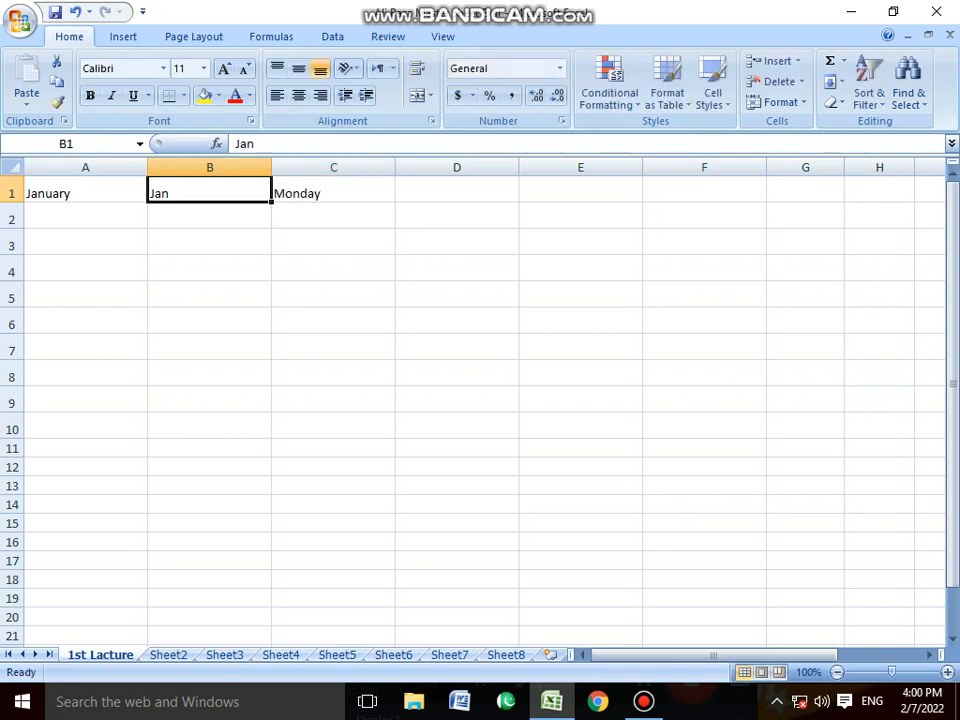
key(Right)
key(Right)
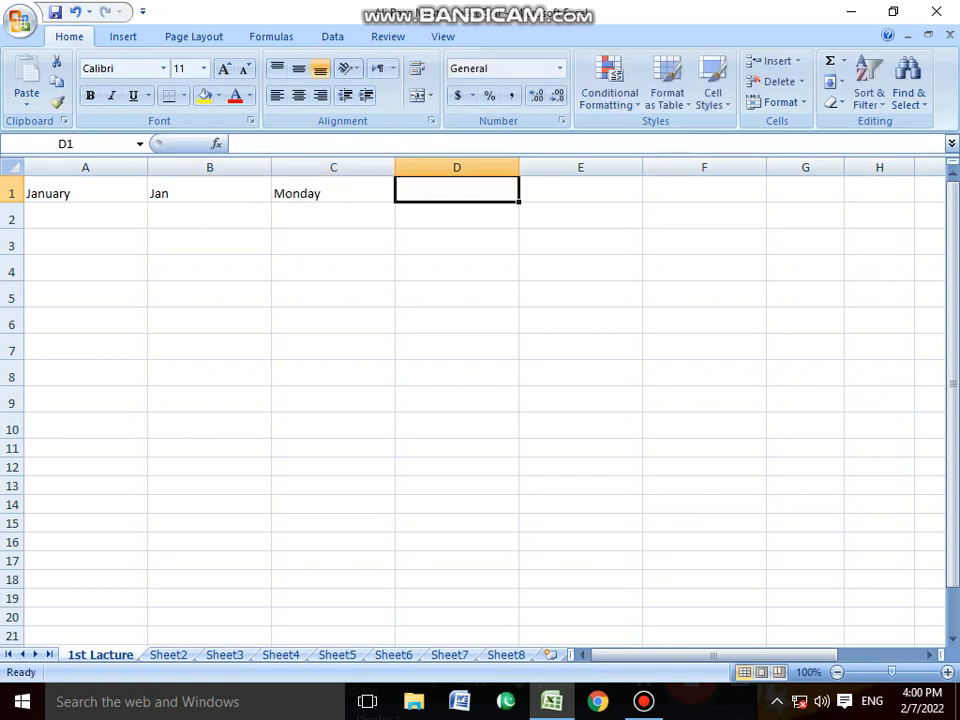
key(Left)
key(Right)
key(Left)
key(Down)
key(Up)
key(Right)
text(Mon)
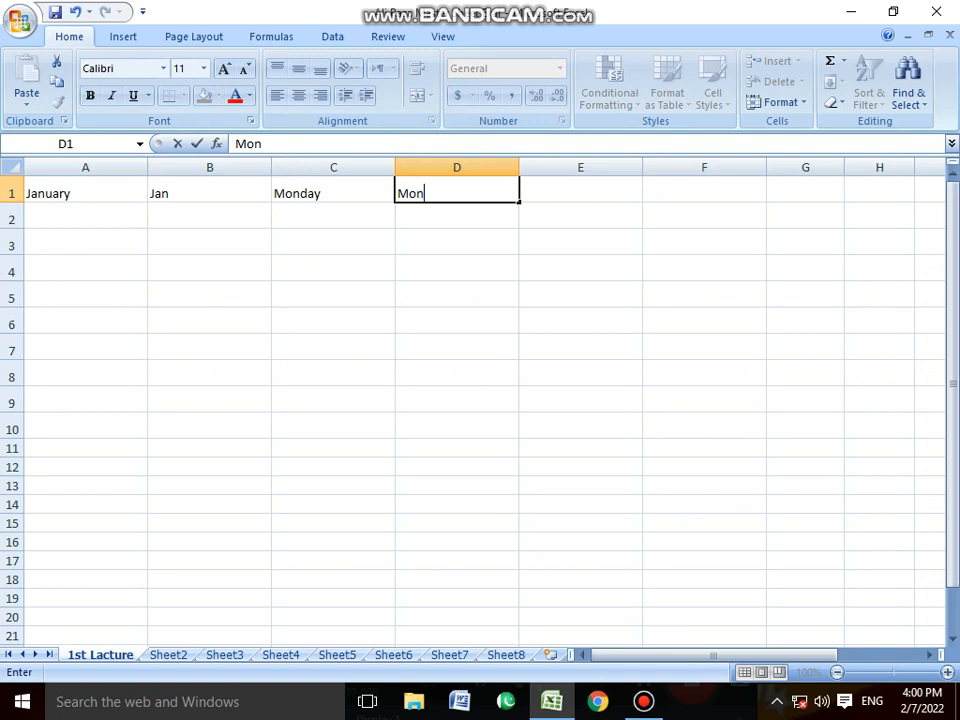
key(Tab)
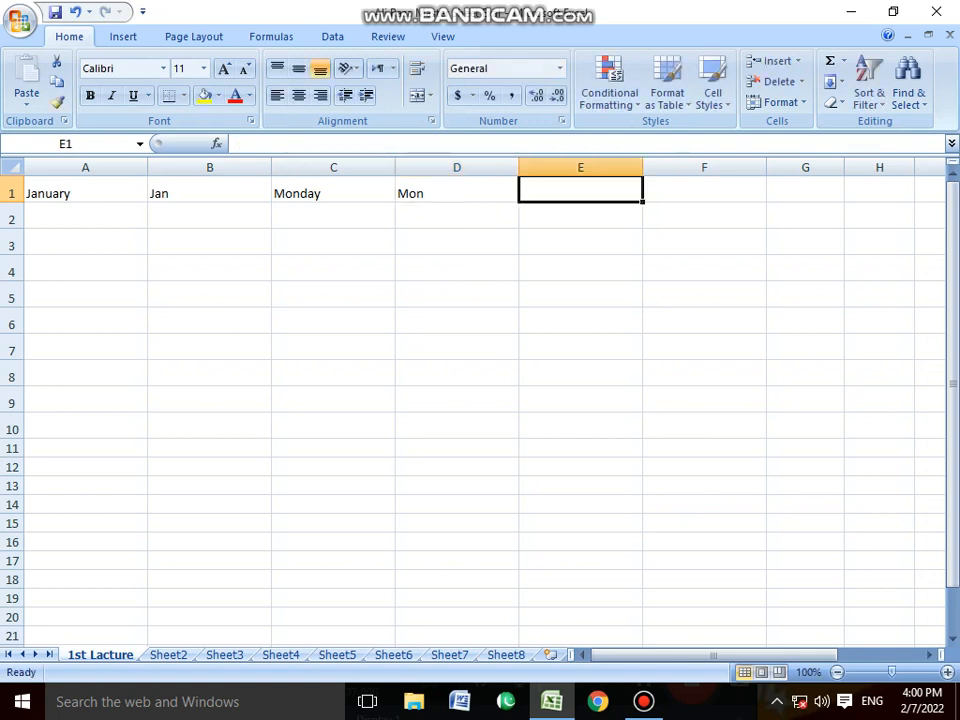
Enter the number 1 in cell E1 and 18 in cell F1
text(1)
key(Tab)
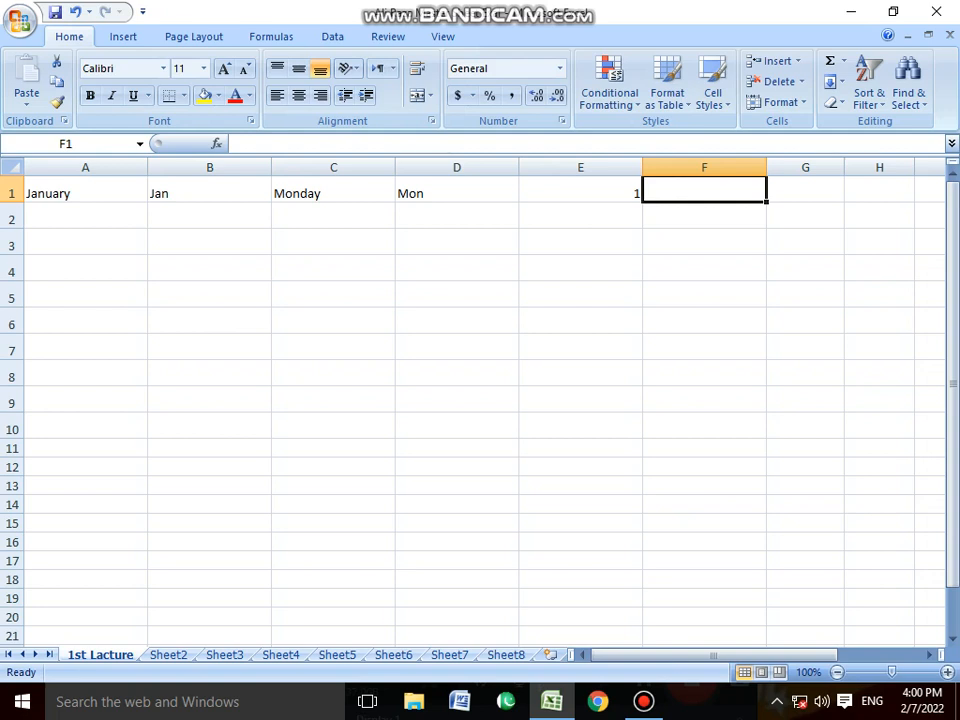
text(18)
key(Right)
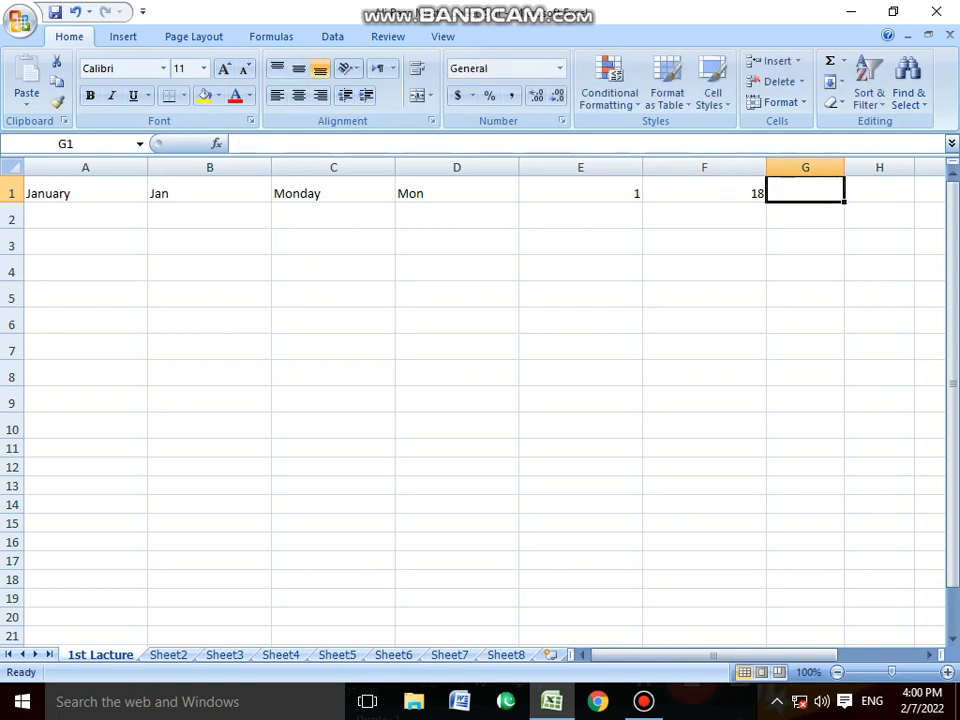
Autofill the month names from A1 and the short month names from B1 down to row 13
key(Left)
key(Left)
key(Left)
key(Left)
key(Left)
key(Left)
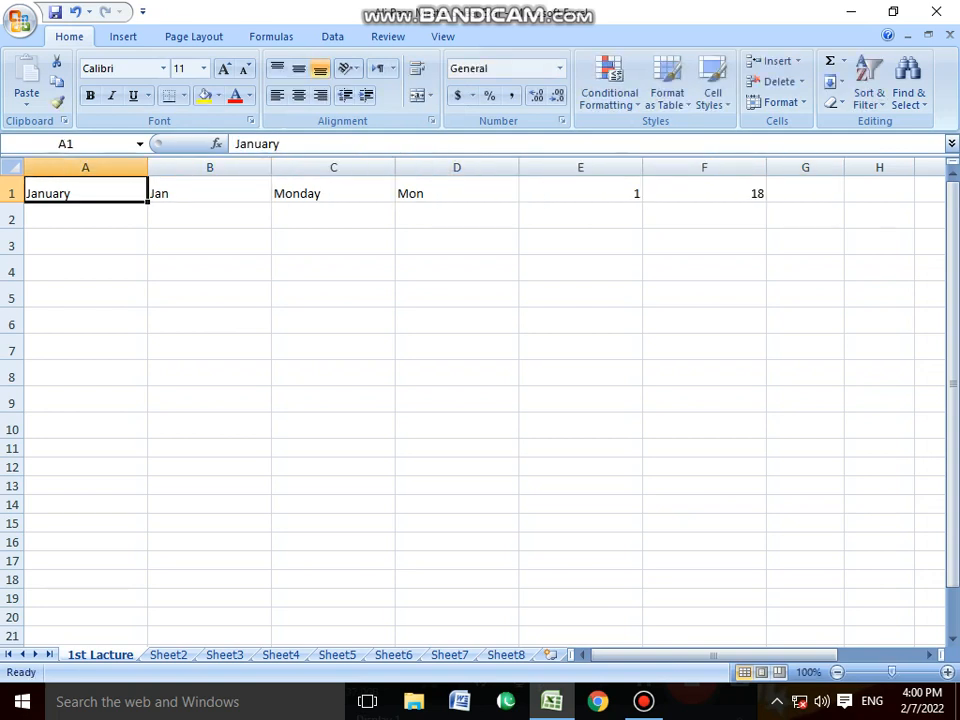
click(210, 347)
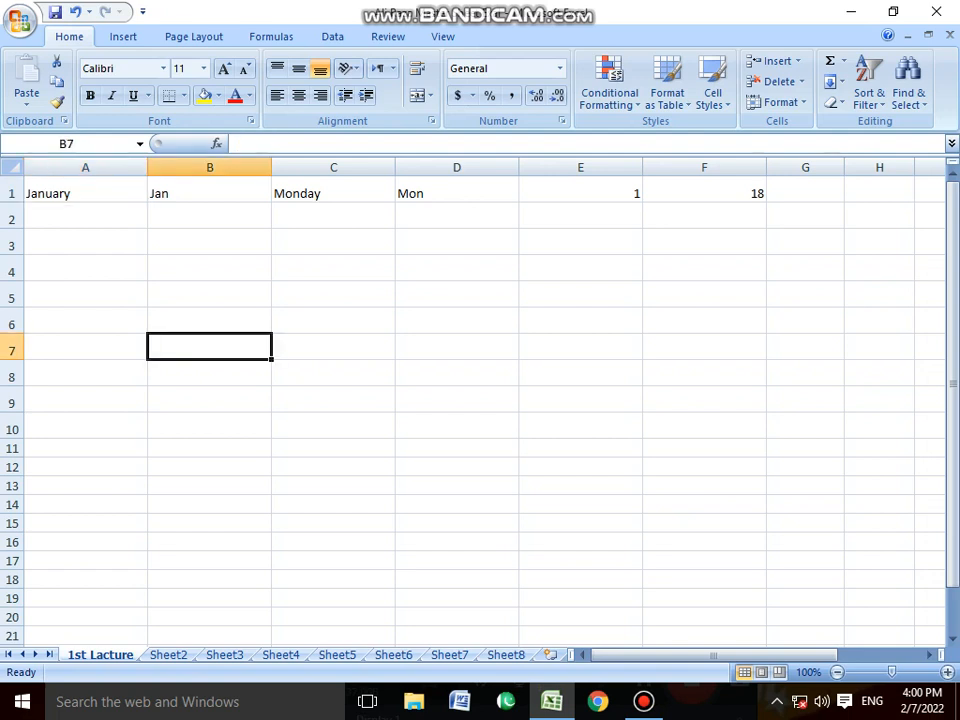
click(86, 192)
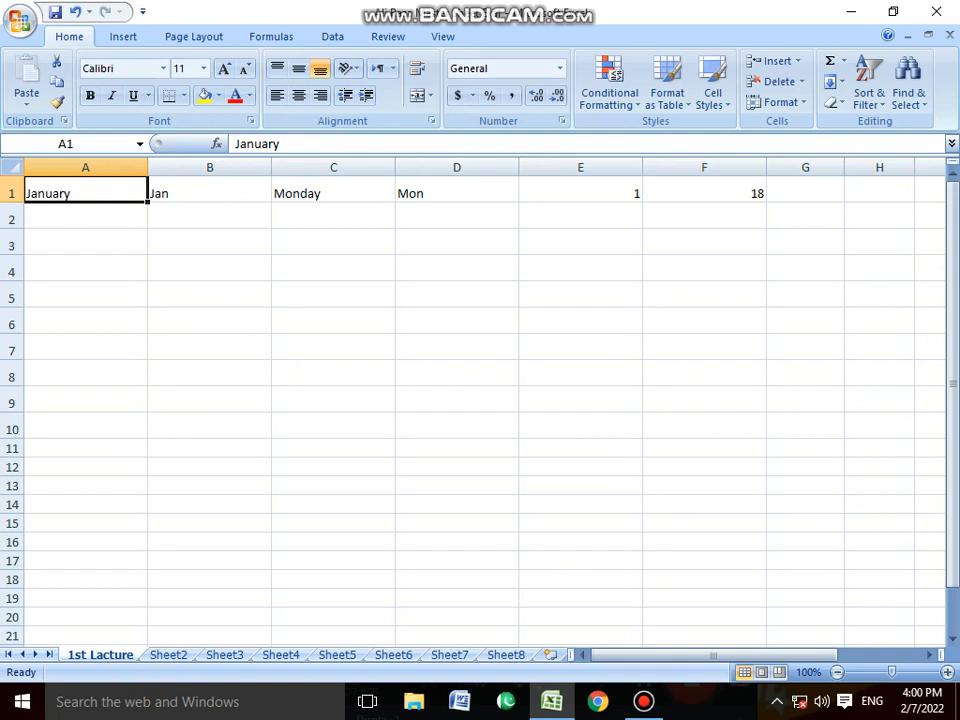
drag(147, 202, 148, 493)
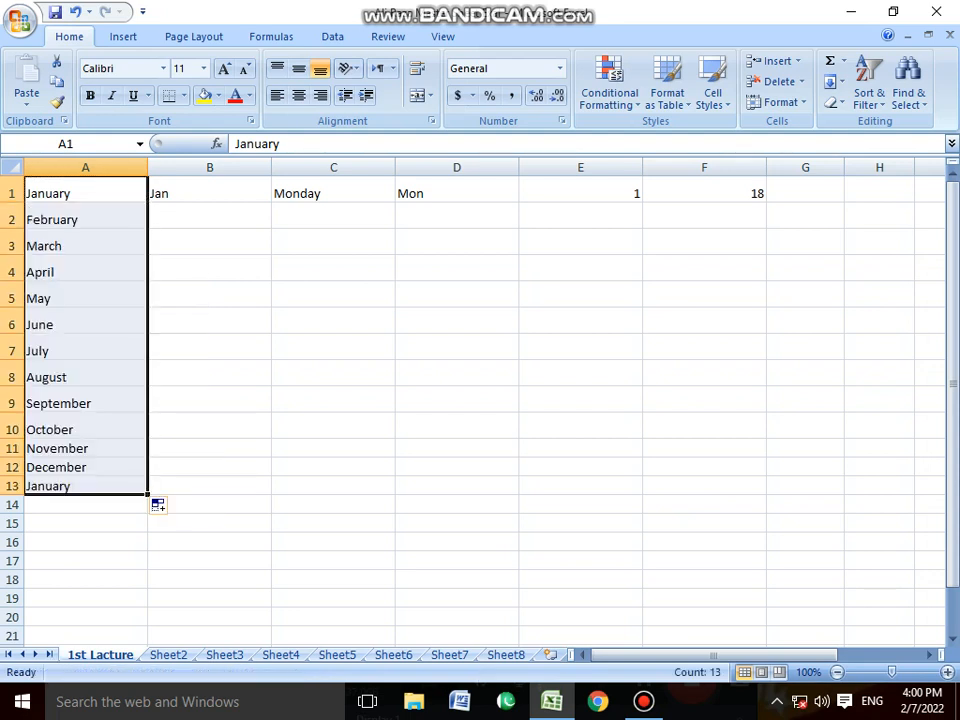
click(86, 348)
click(209, 191)
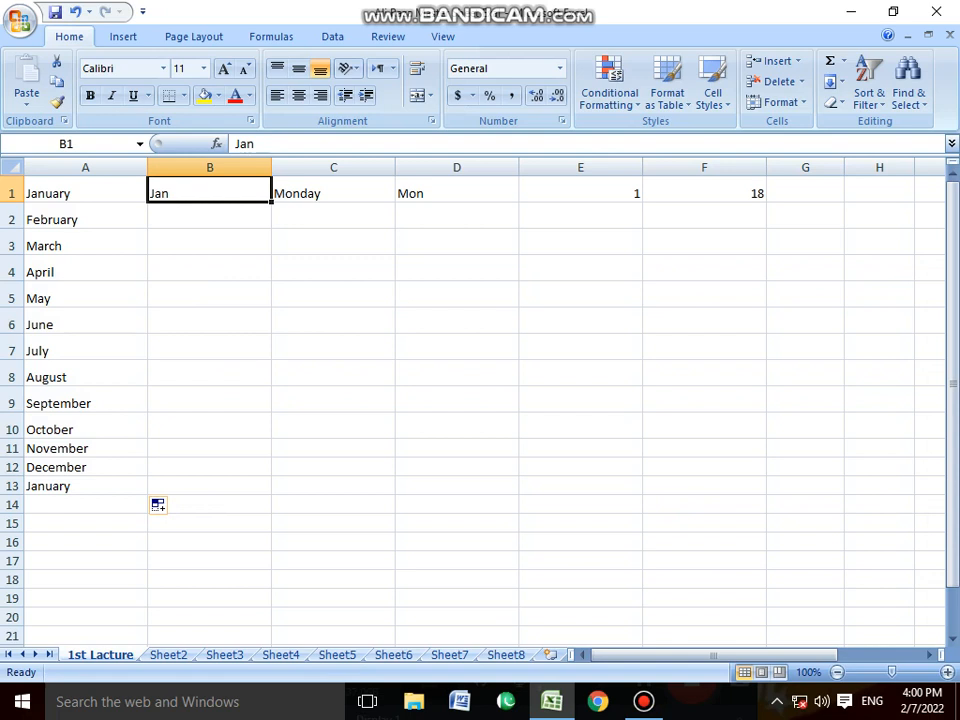
drag(270, 203, 268, 496)
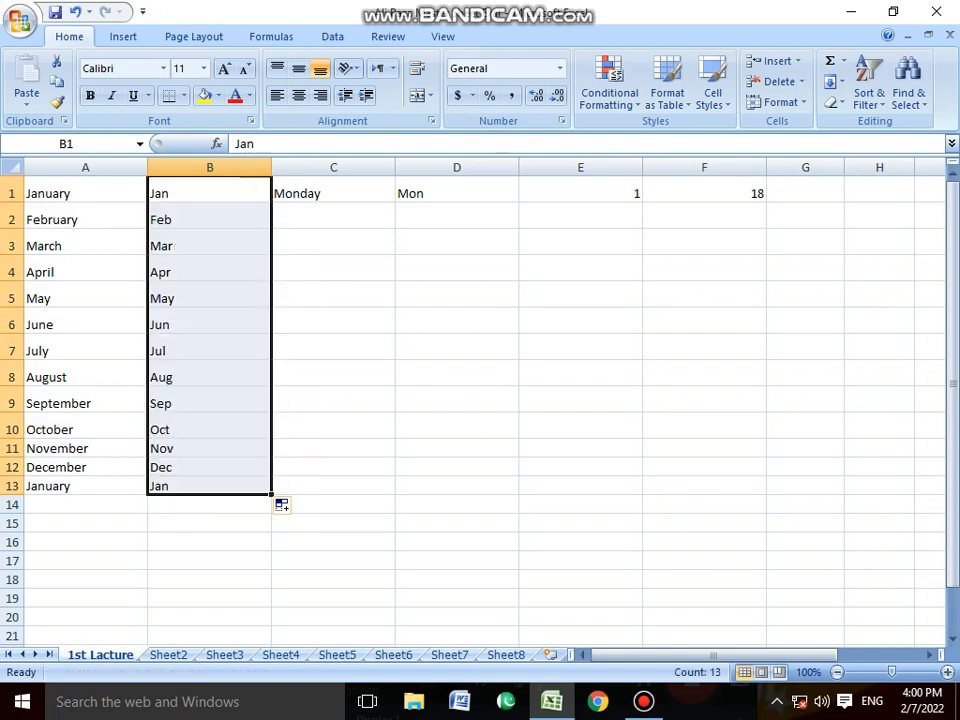
Autofill the weekday names from C1 and the short weekday names from D1 down to row 13
click(333, 191)
drag(395, 203, 397, 494)
click(457, 191)
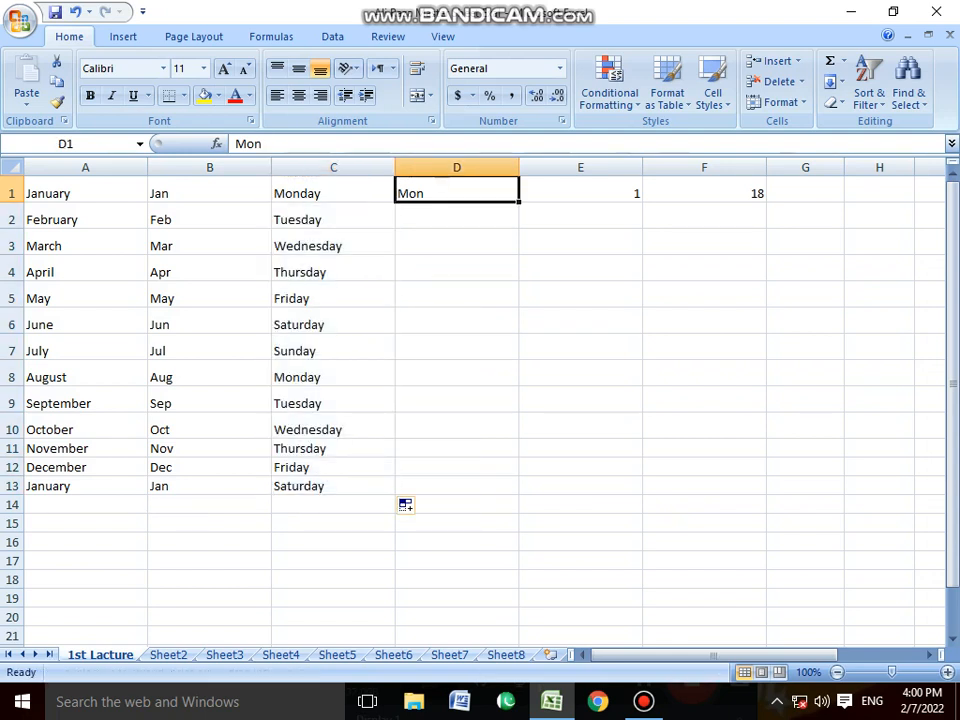
drag(519, 203, 521, 494)
Autofill column E from E1 down to row 13 with the Fill Series option, numbering 1 to 13
click(581, 191)
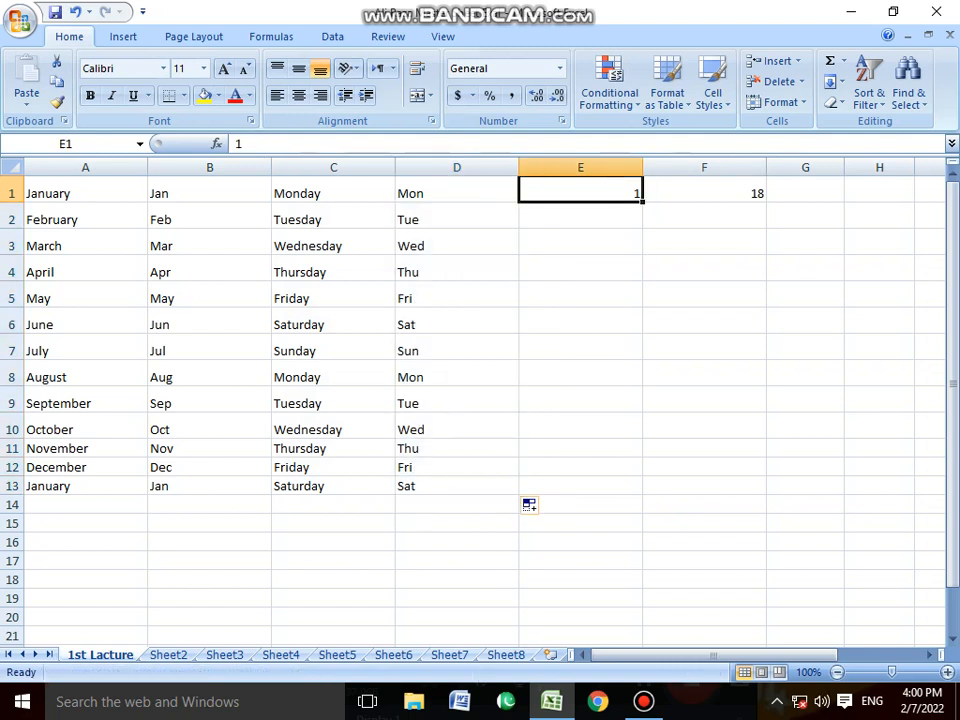
drag(643, 201, 652, 505)
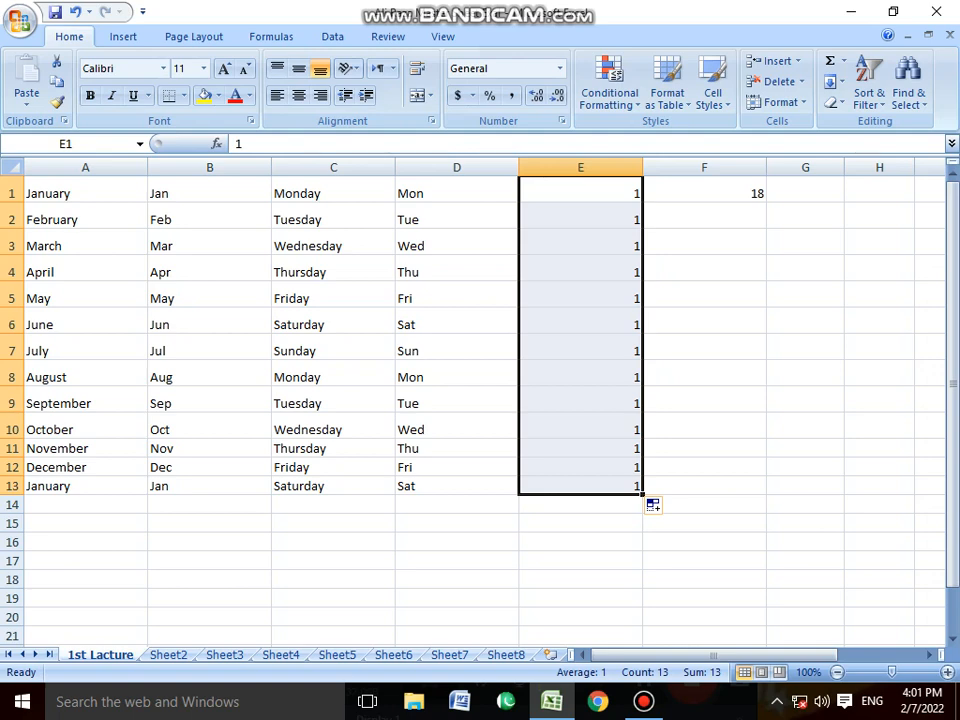
click(667, 506)
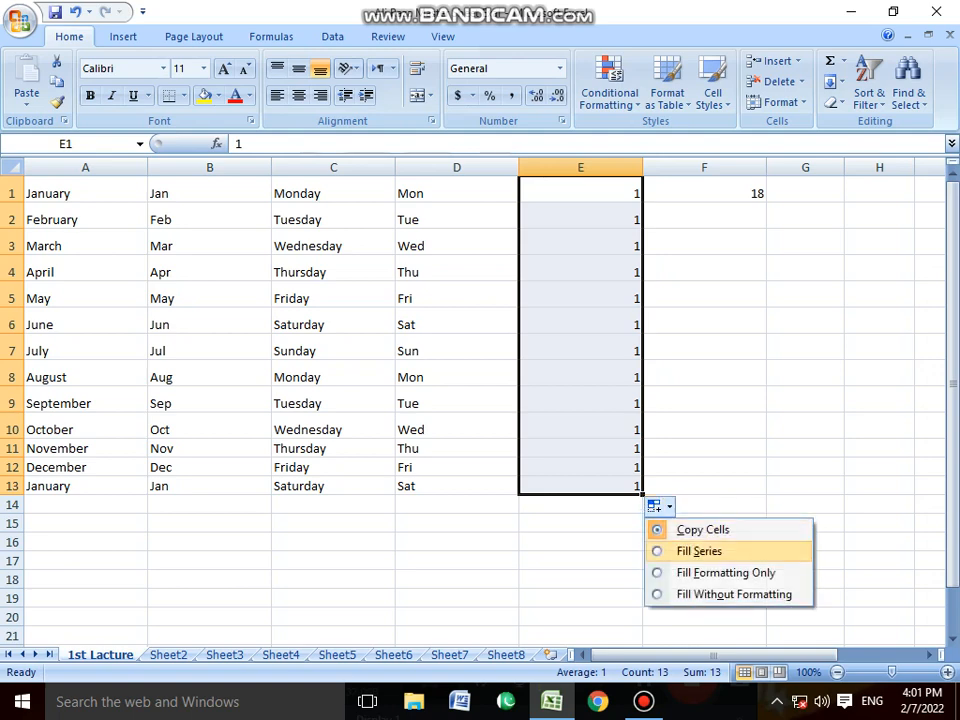
click(699, 551)
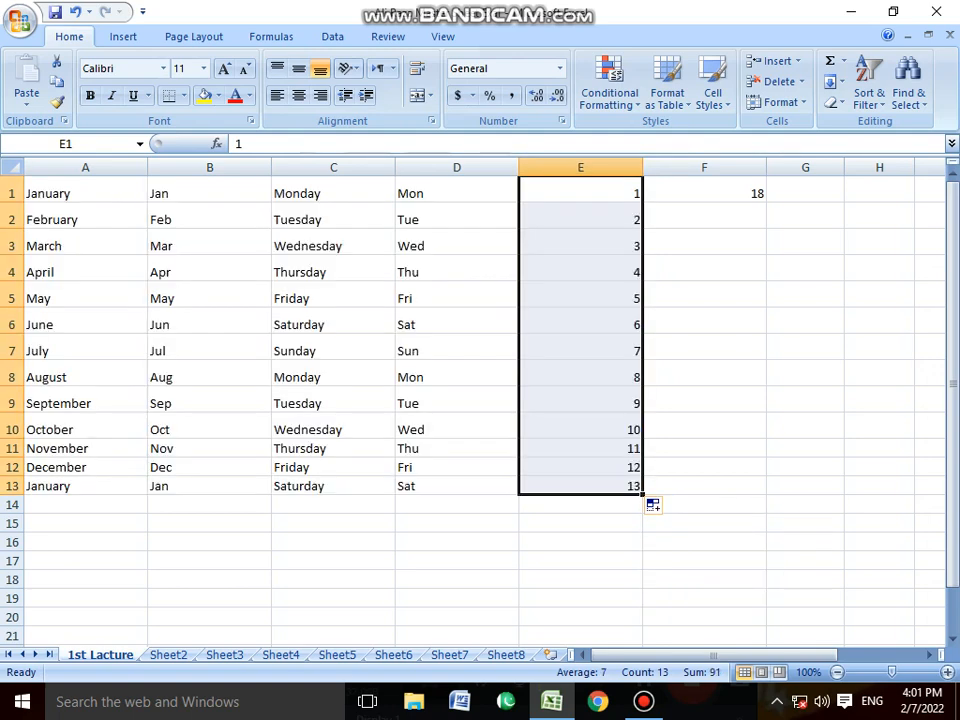
Autofill column F from F1 down to row 13 with the Fill Series option, numbering 18 to 30
click(704, 219)
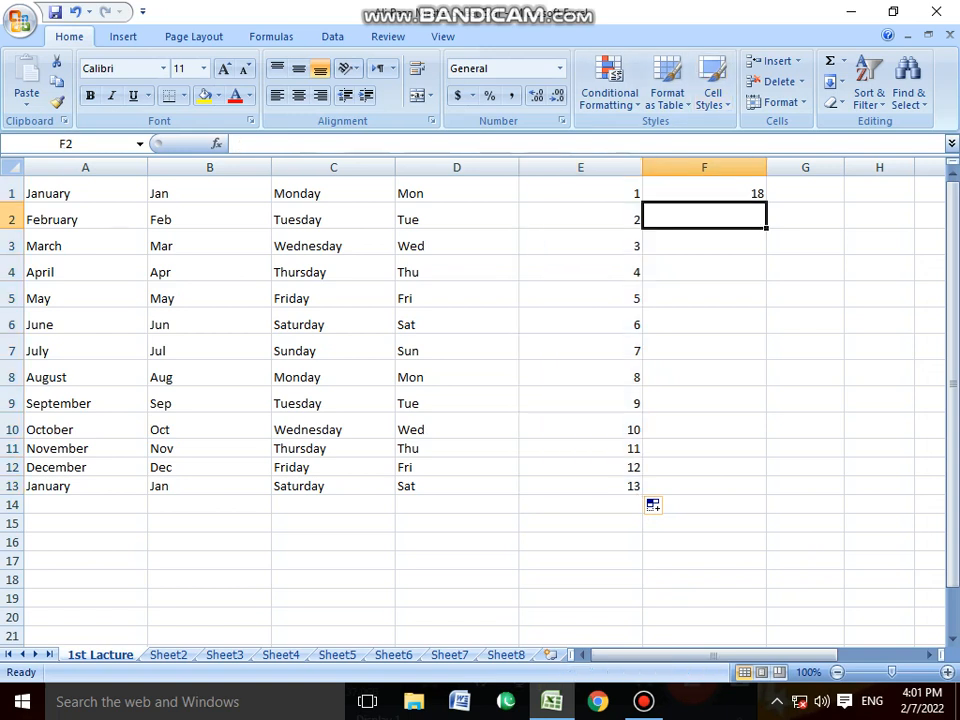
click(704, 193)
drag(766, 203, 766, 494)
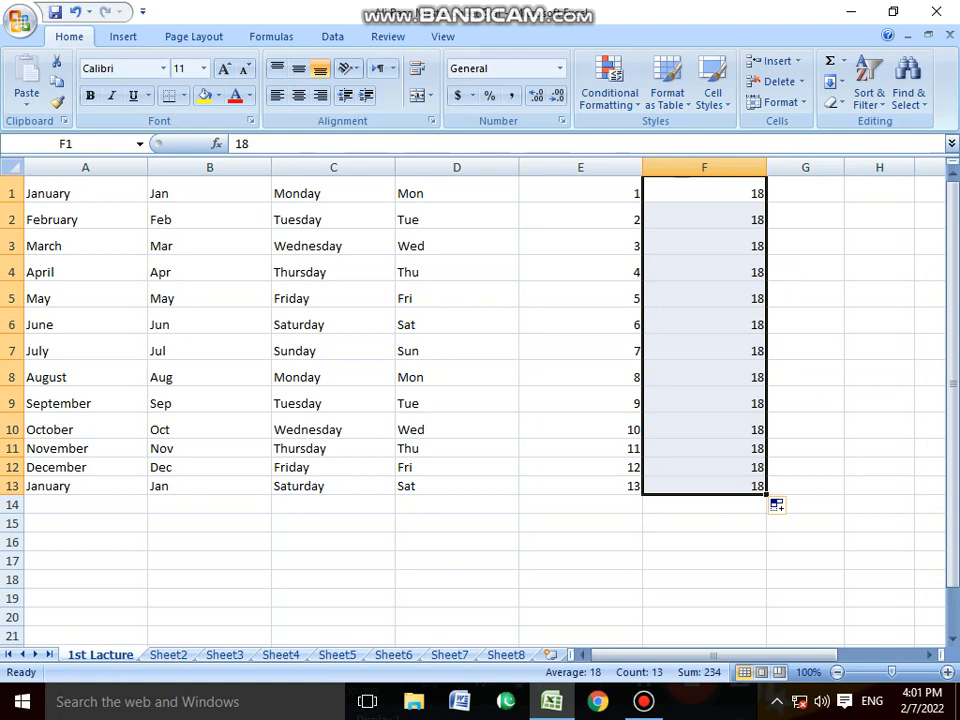
click(778, 505)
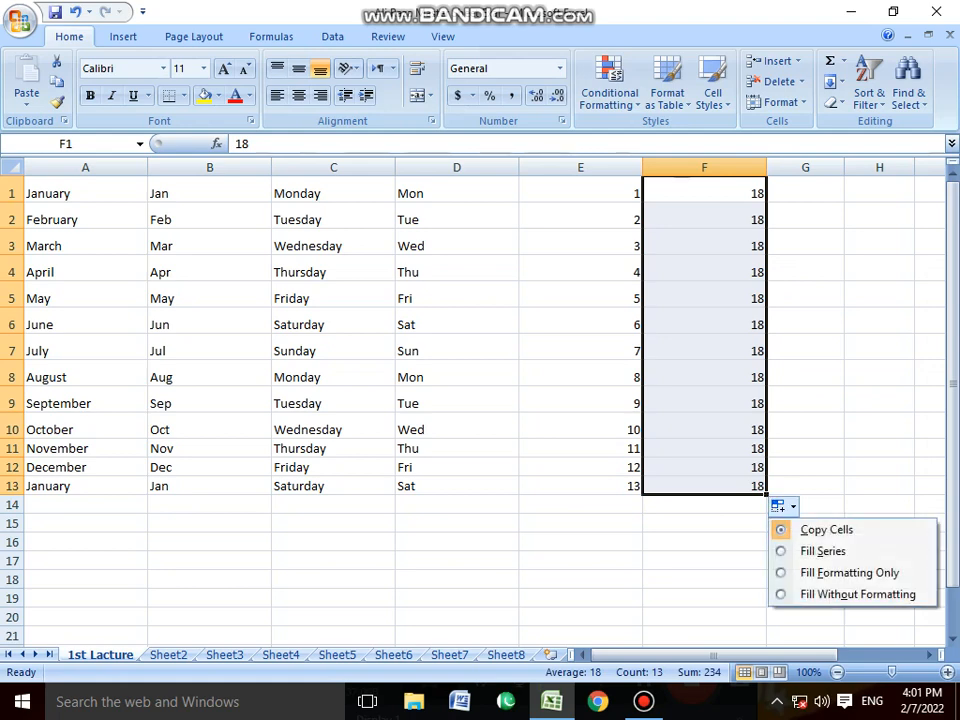
click(812, 551)
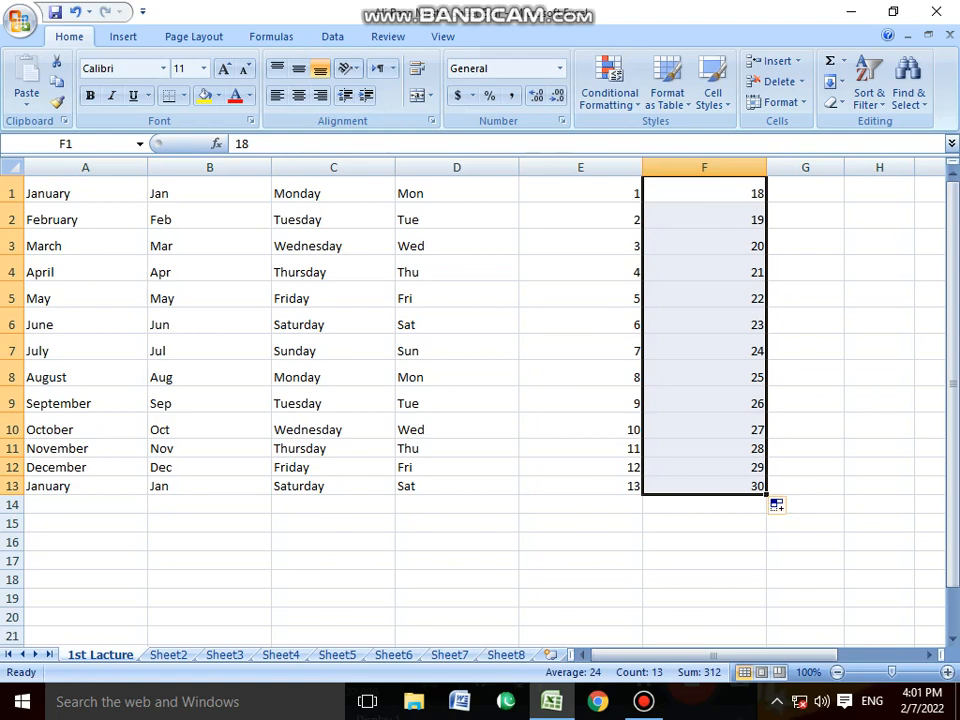
Extend the column F number series down to row 30 and across to column S
drag(767, 493, 862, 613)
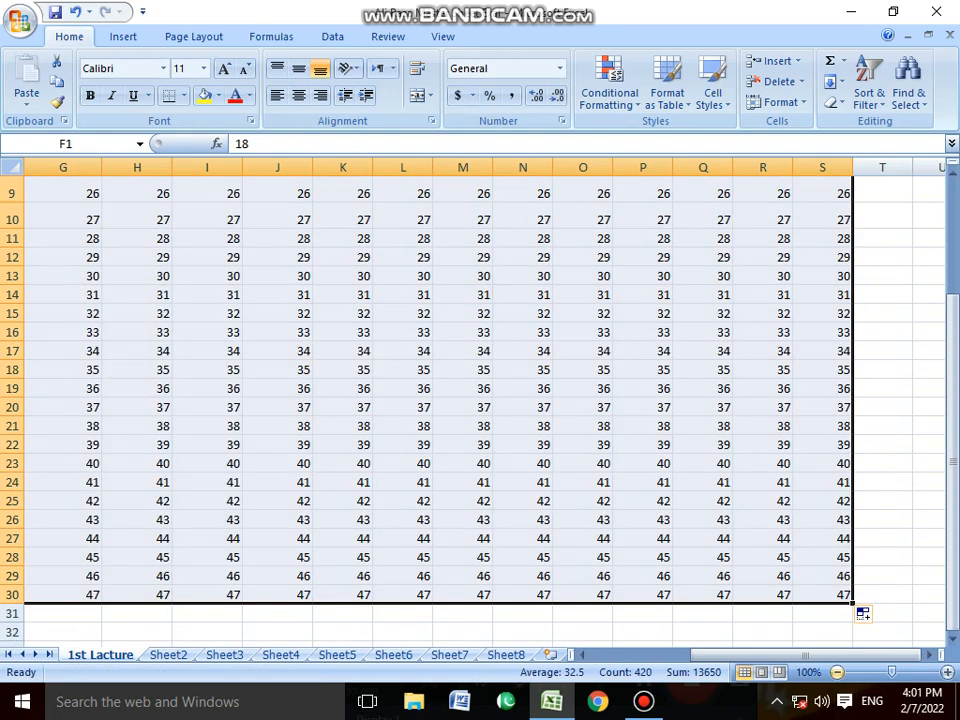
drag(800, 654, 703, 654)
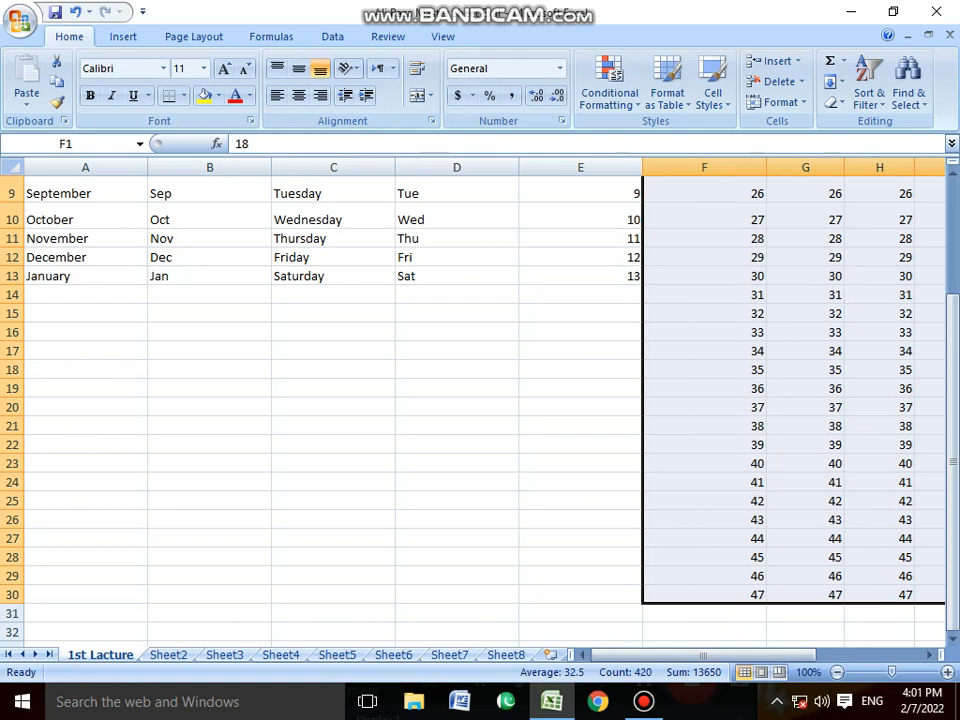
scroll(480, 400, up, 3)
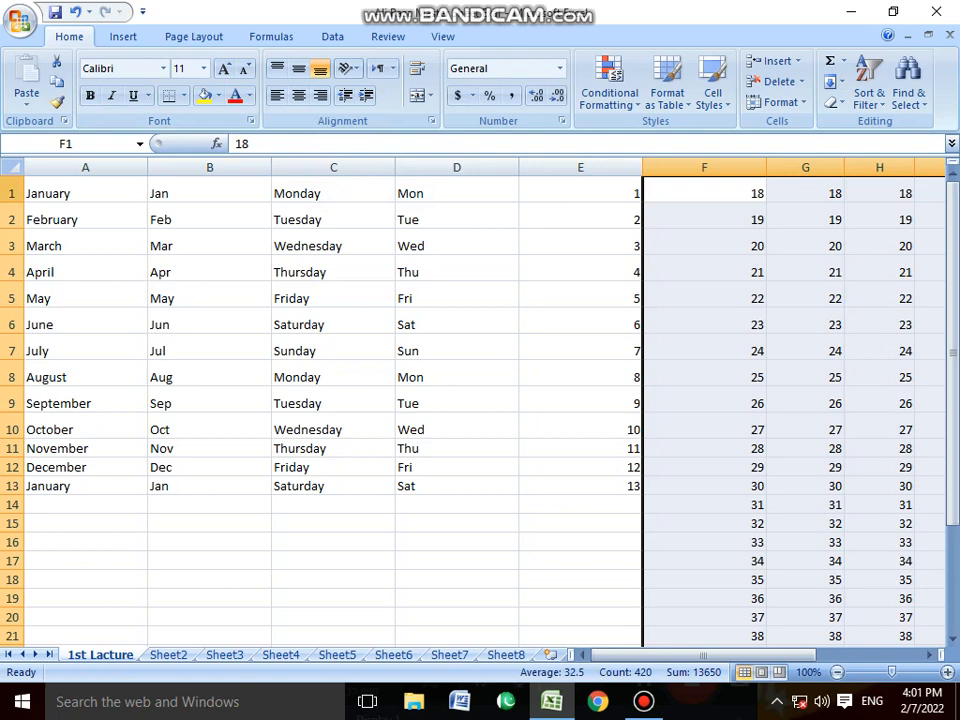
Examine the sheet's rows and columns, selecting rows 1 to 10 and columns A and B and looking through the rows below the data
drag(12, 193, 12, 430)
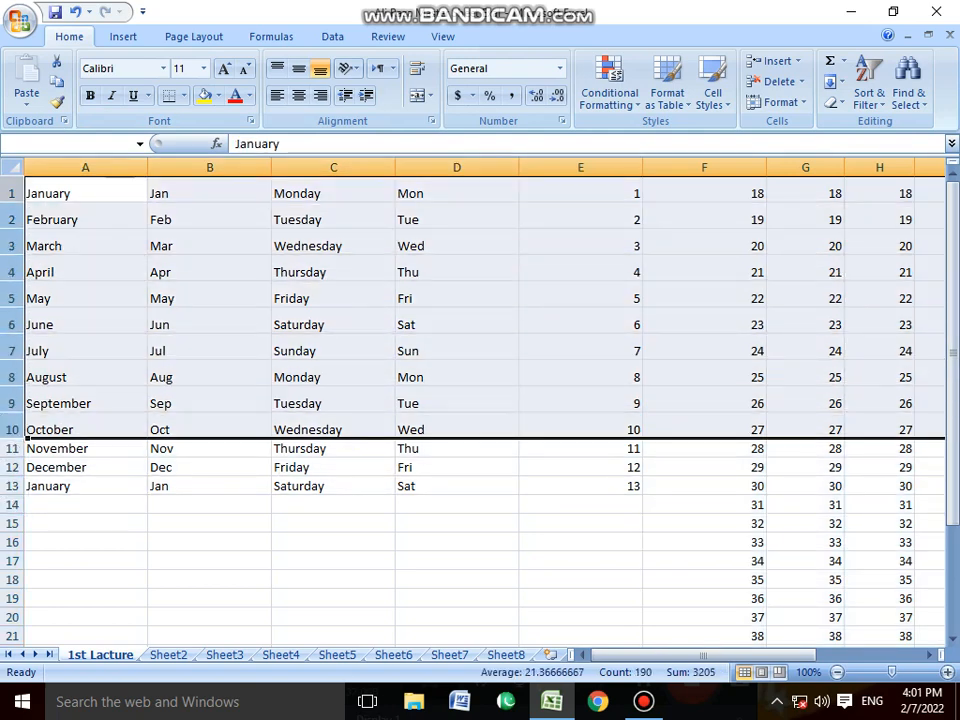
click(333, 542)
drag(85, 167, 270, 167)
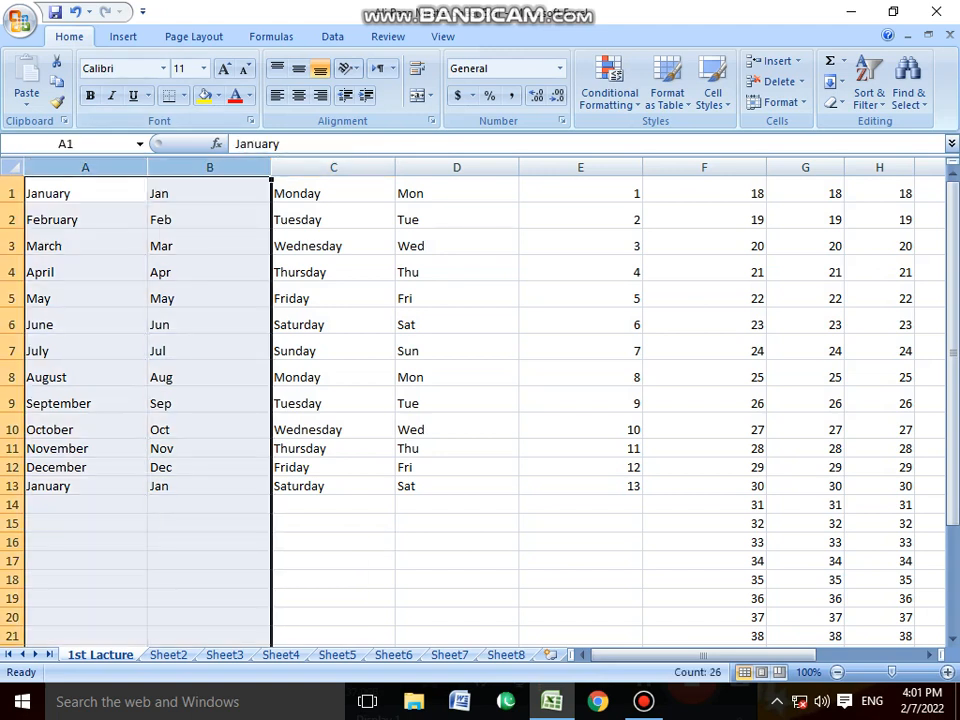
click(457, 348)
scroll(480, 400, down, 20)
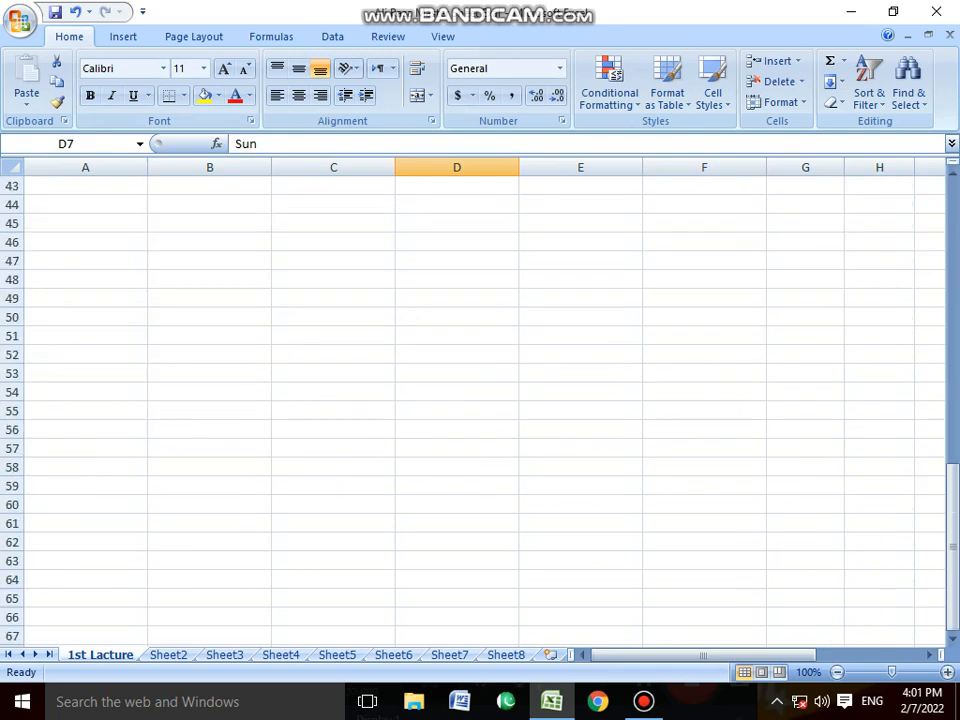
scroll(480, 400, down, 20)
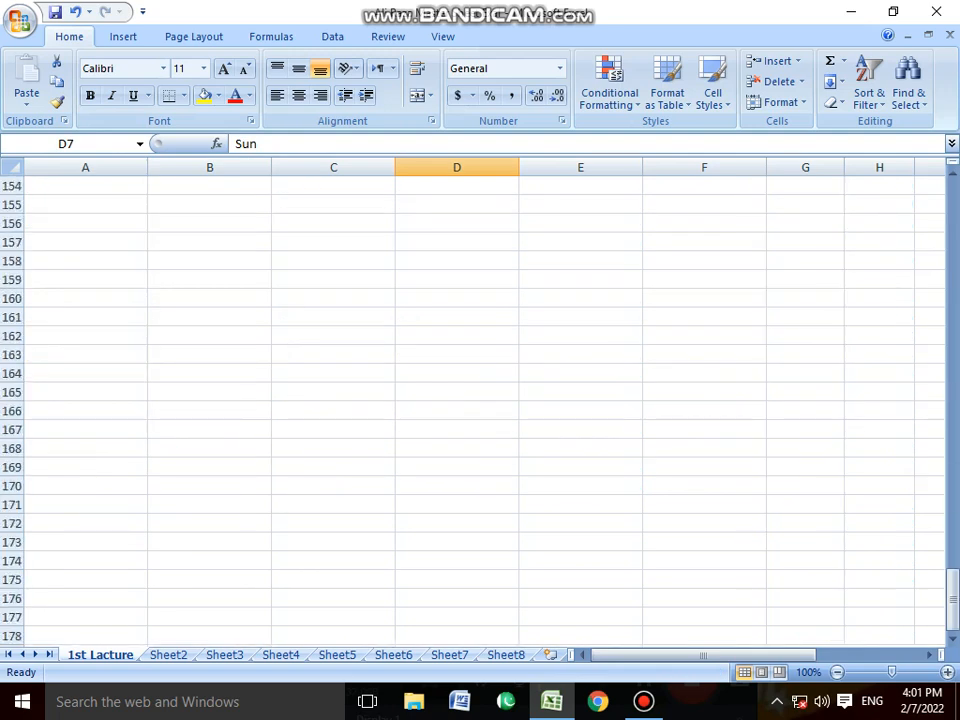
scroll(480, 400, down, 7)
scroll(480, 400, up, 20)
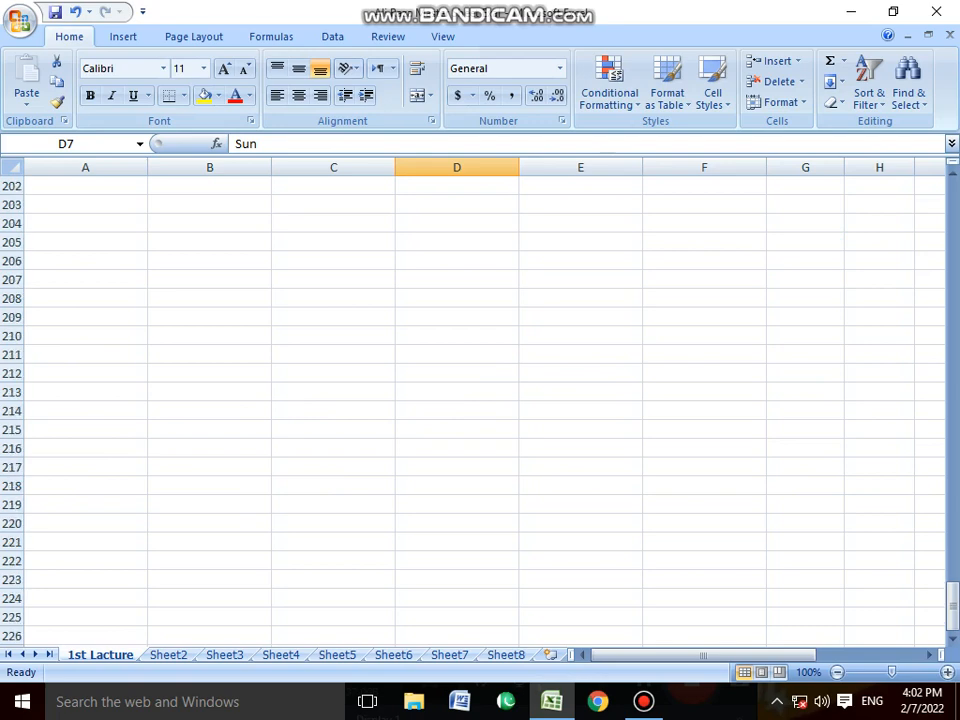
Set the font of the month and weekday cells A1:D13 to Algerian
scroll(480, 400, up, 20)
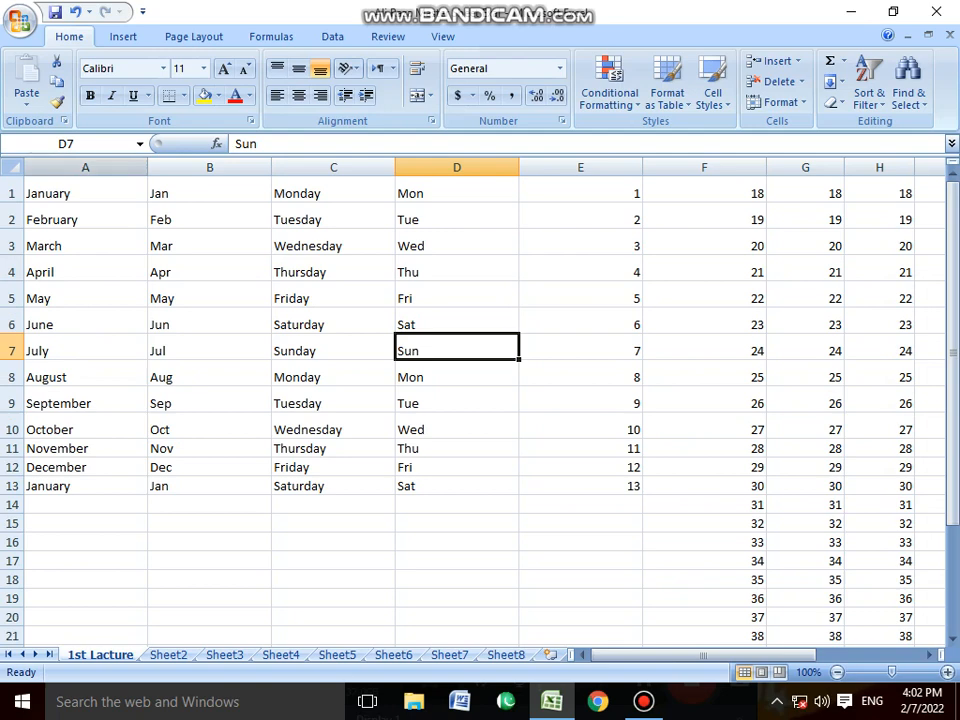
drag(85, 167, 580, 504)
click(580, 467)
click(579, 617)
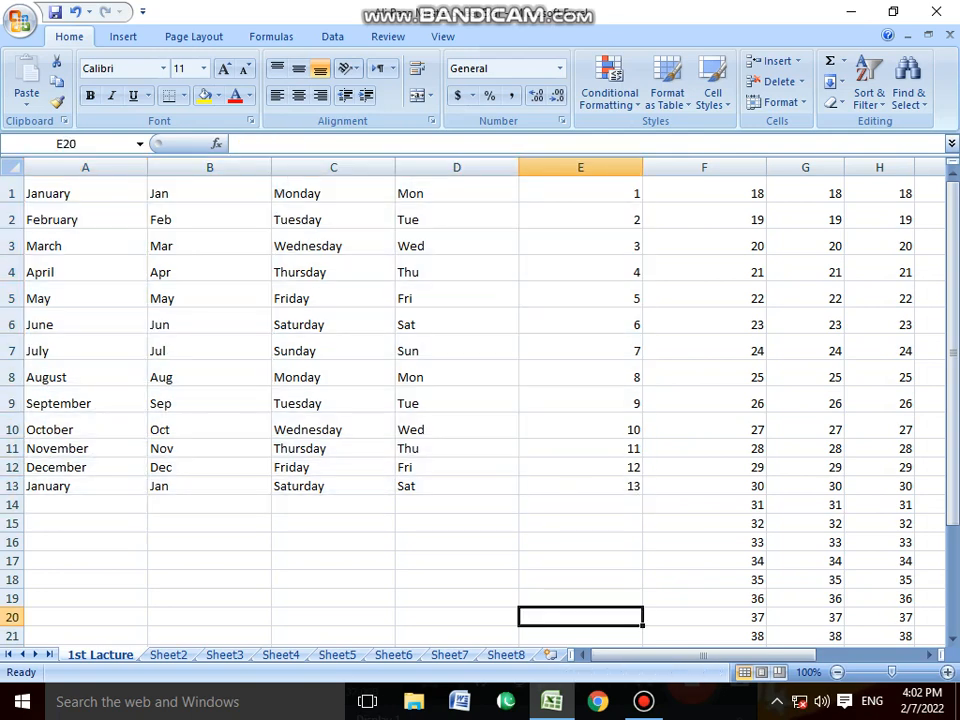
drag(456, 486, 85, 193)
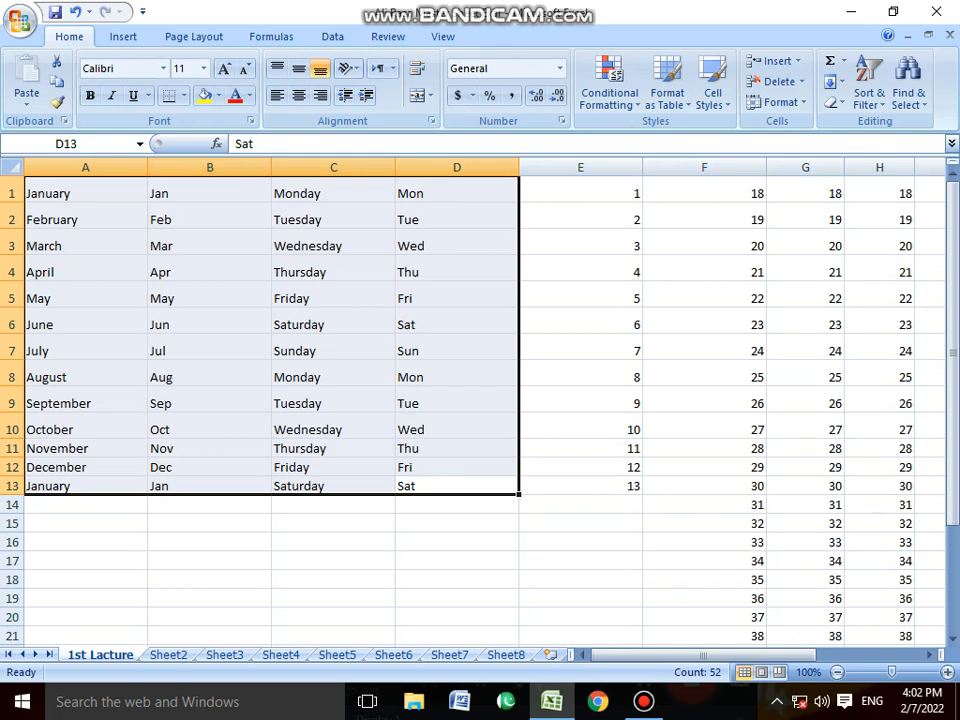
click(580, 348)
drag(85, 193, 456, 486)
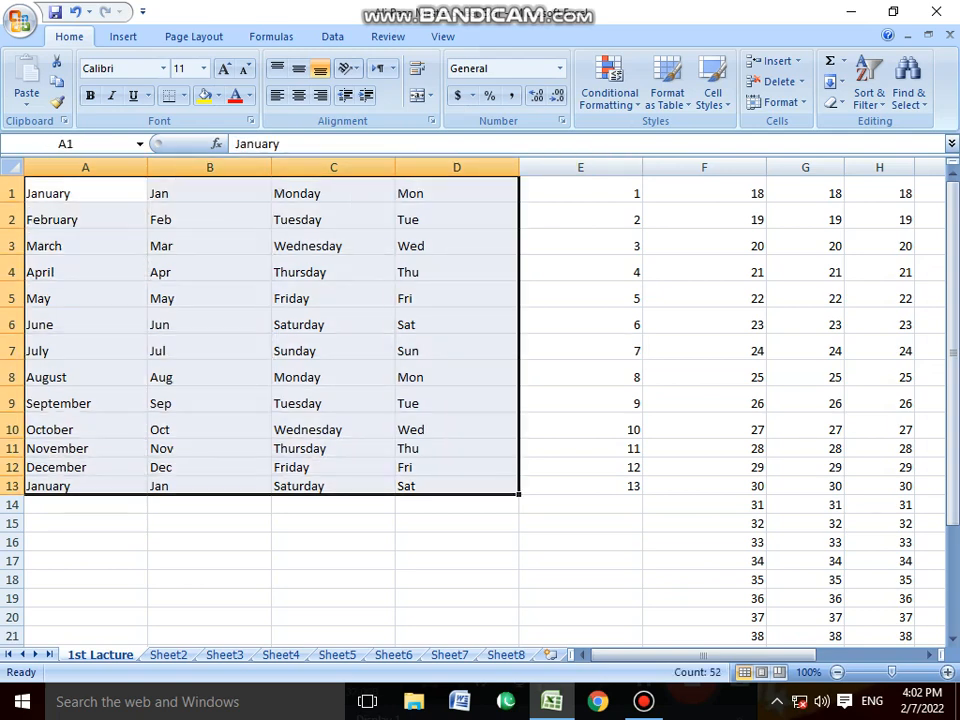
click(163, 68)
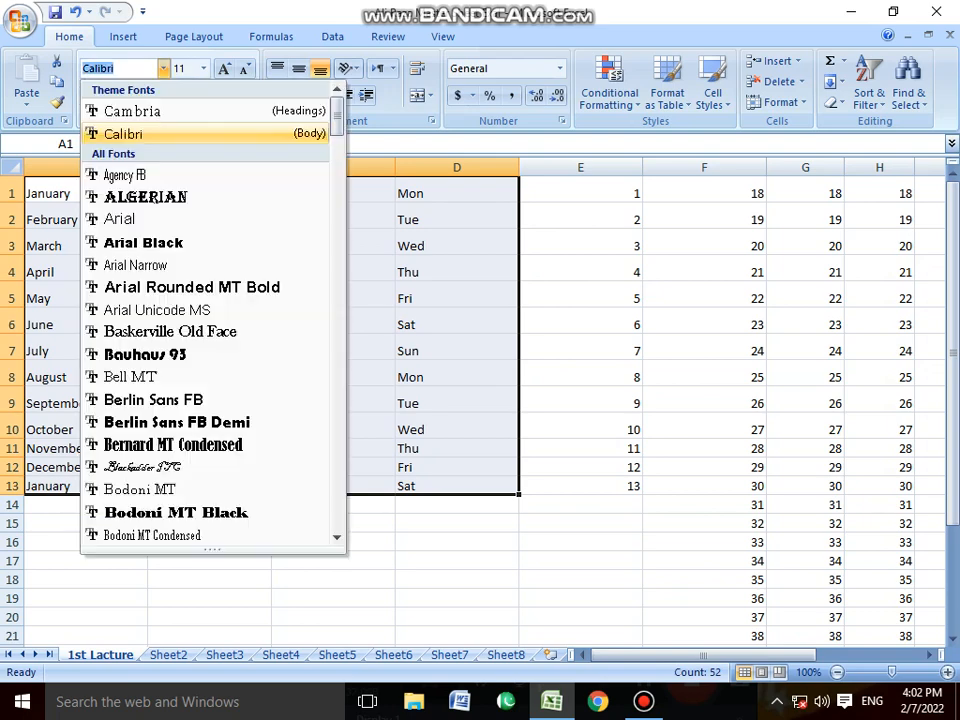
click(140, 131)
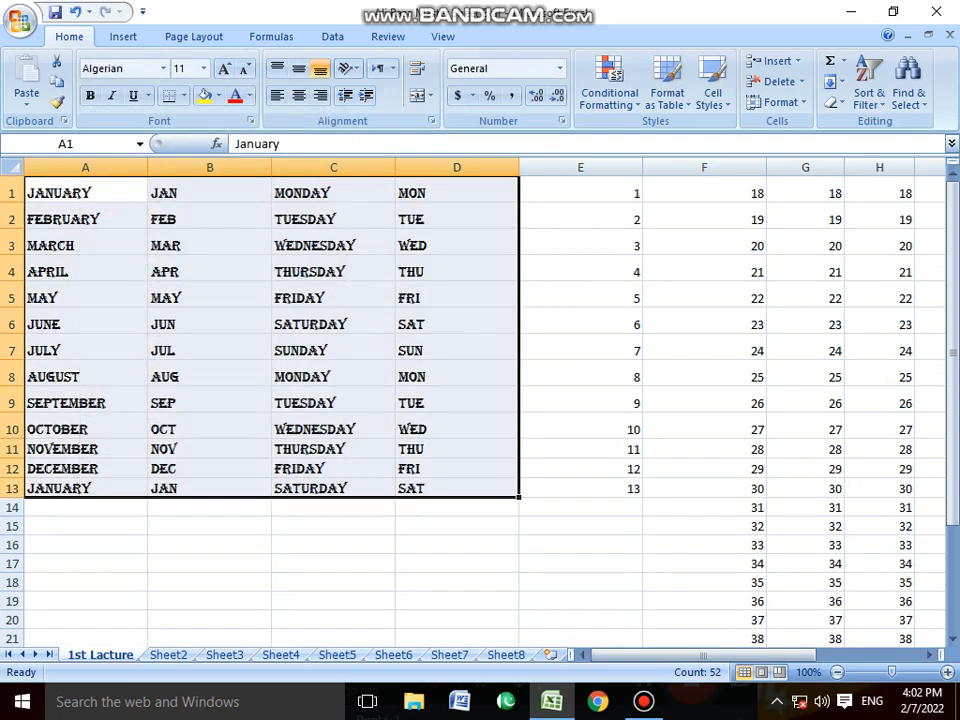
Try larger font sizes on cells A1:D13, from 16 up to 22, and bring the size back down to 11
click(203, 68)
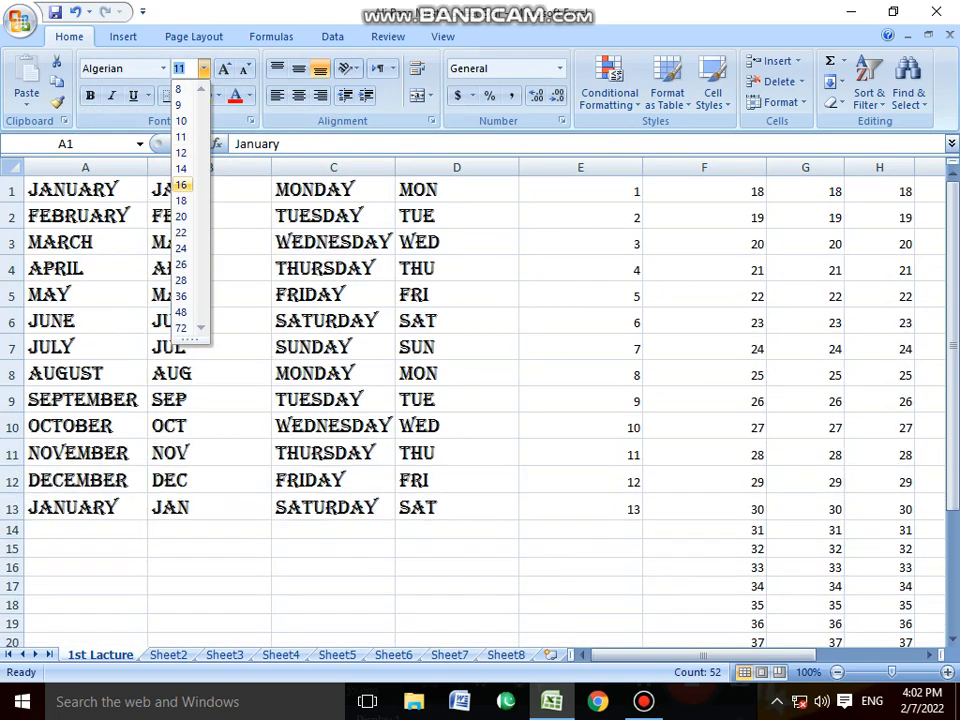
click(181, 186)
click(224, 68)
click(224, 68)
click(224, 68)
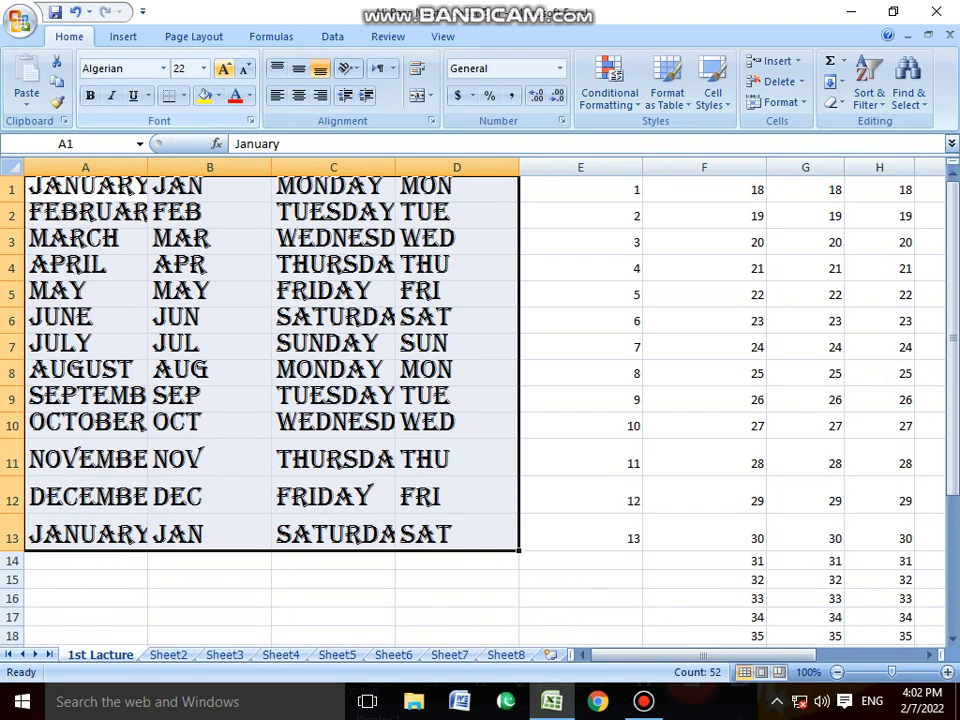
click(244, 68)
click(244, 68)
click(244, 68)
click(244, 68)
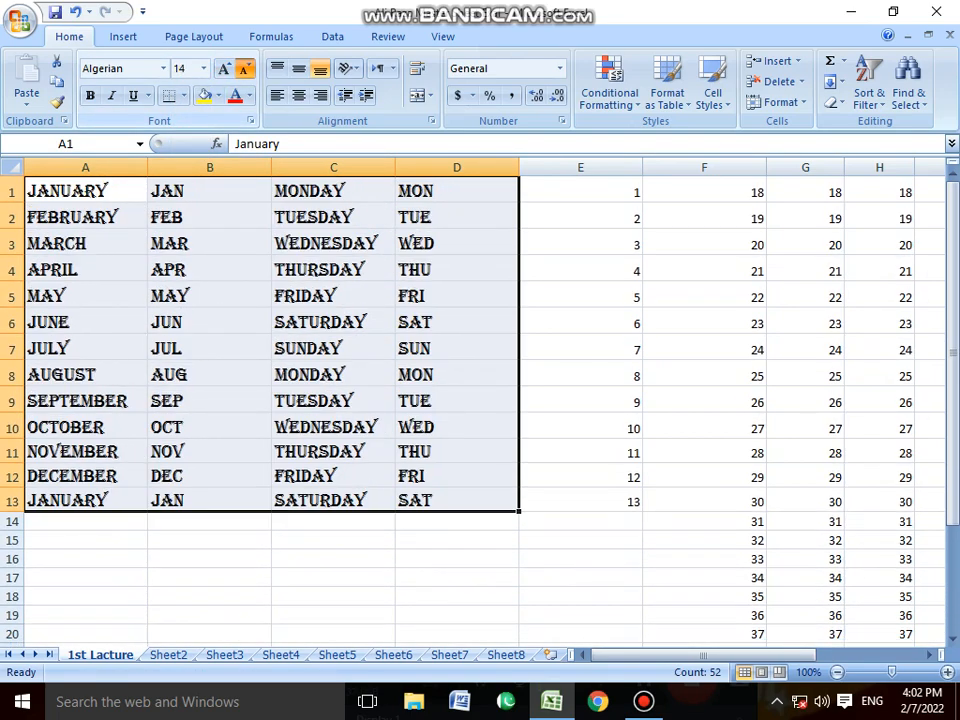
click(244, 68)
Change the font color of the month and weekday cells A1:D13 to light orange
click(249, 95)
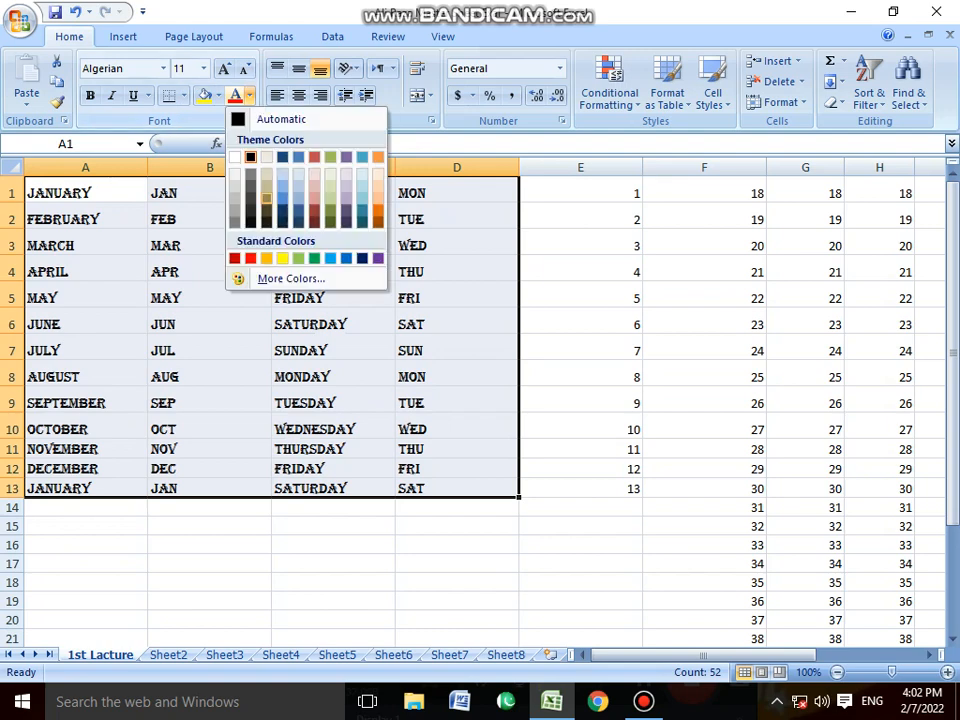
click(250, 157)
click(580, 350)
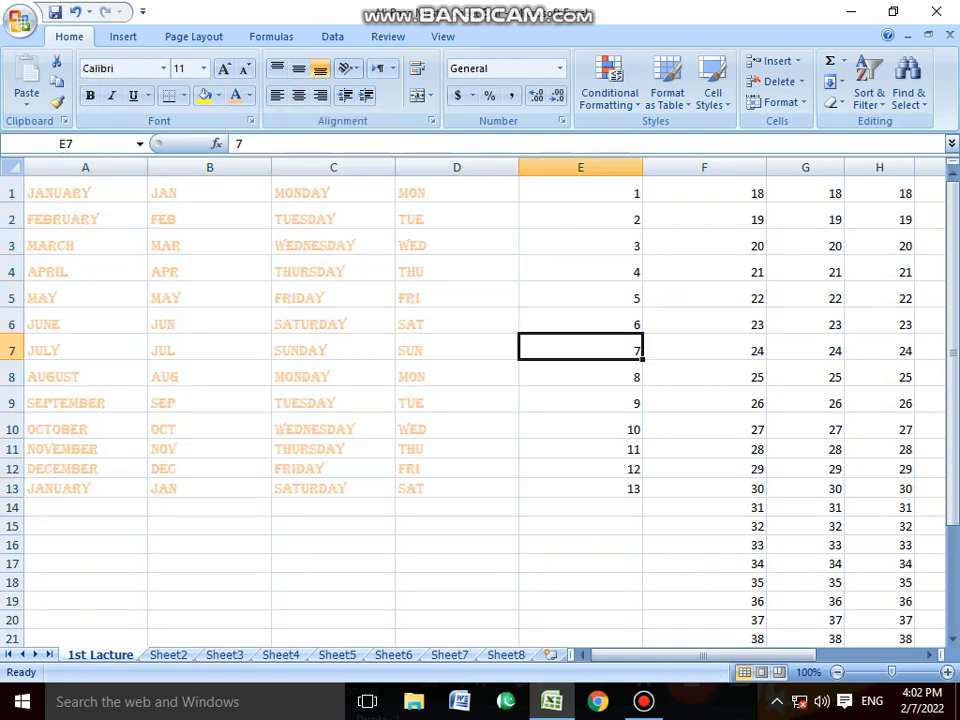
Change the font color of the full weekday names in C1:C13 to red
drag(333, 193, 333, 488)
click(249, 95)
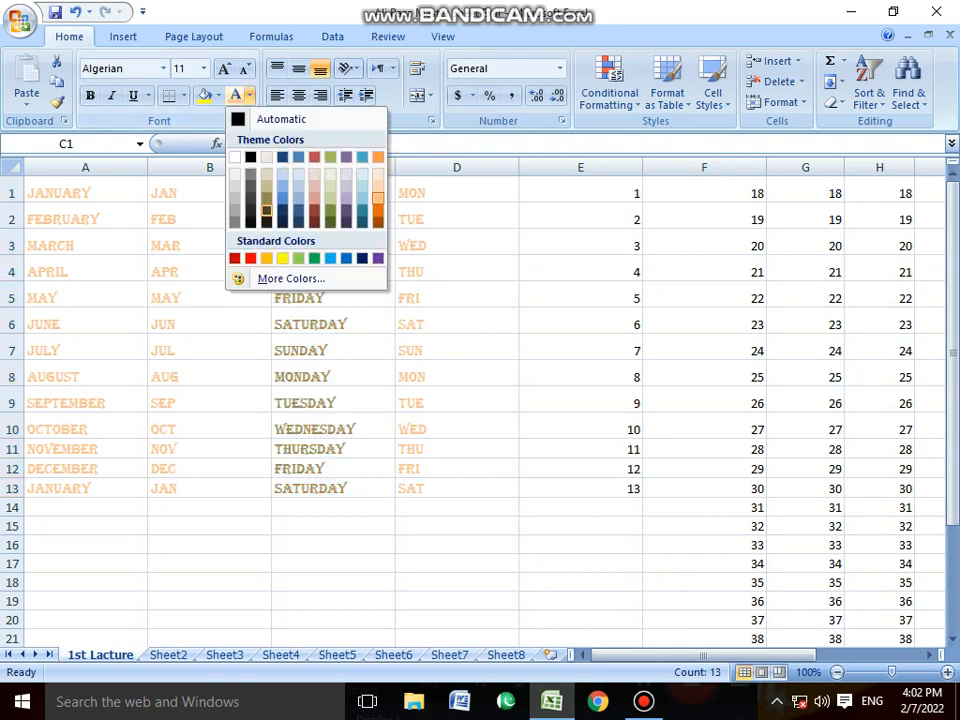
click(249, 258)
Format the short month names in B1:B13 with the Arial Narrow font and a light blue font color
drag(209, 193, 209, 488)
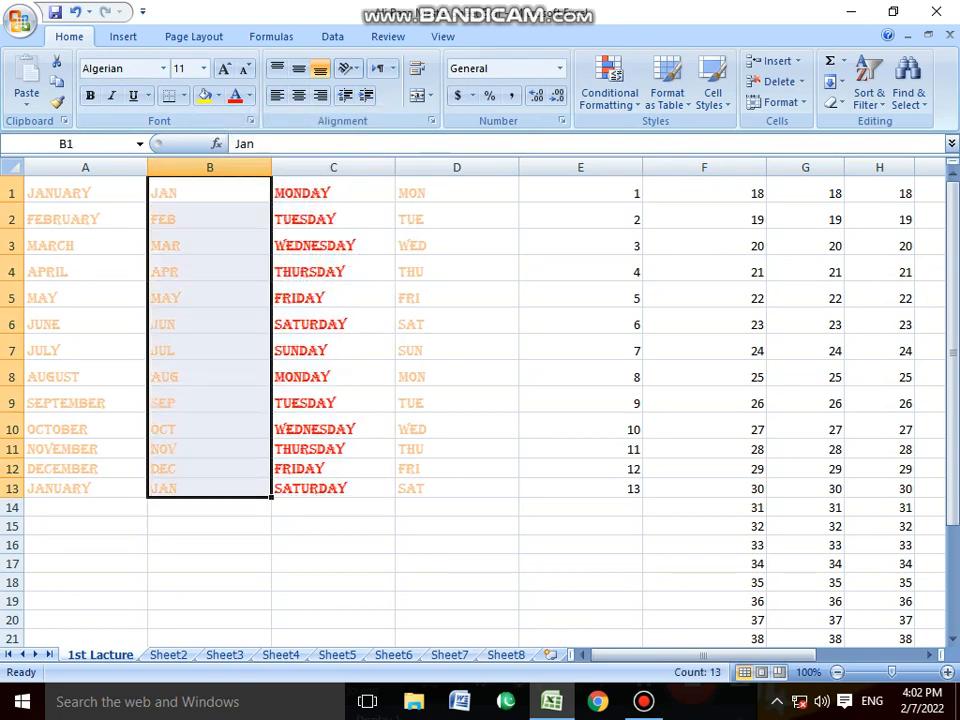
click(163, 68)
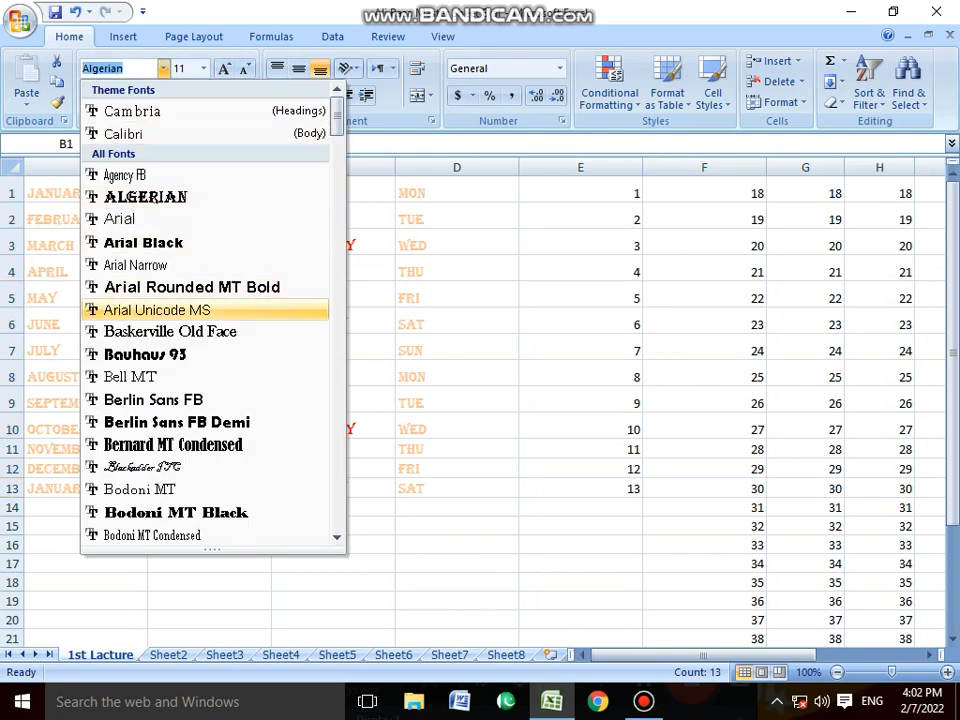
click(135, 265)
click(249, 95)
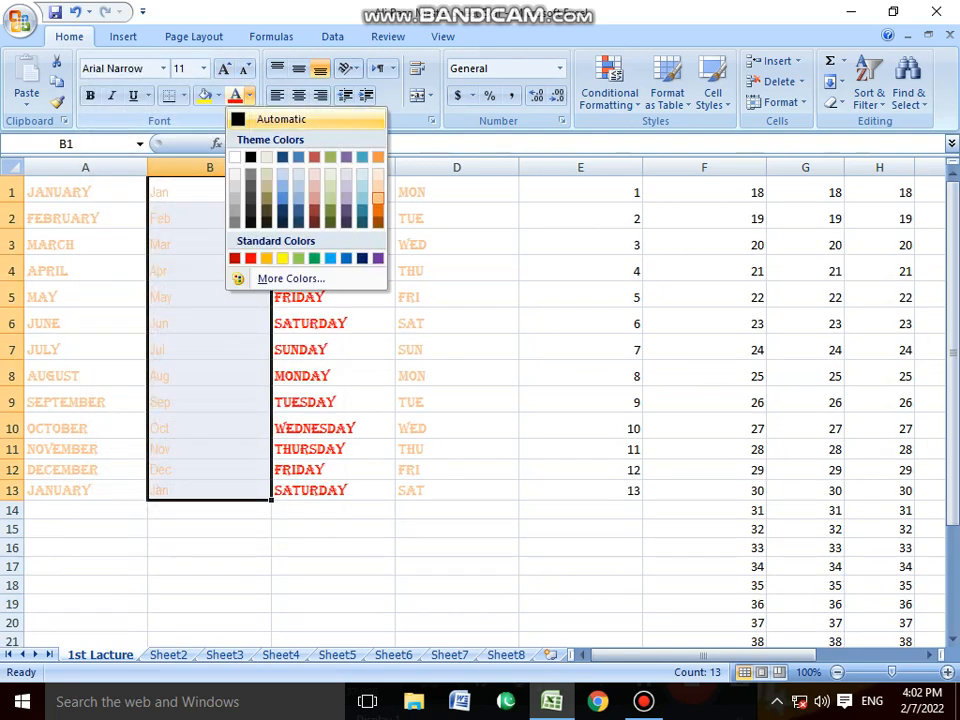
click(330, 258)
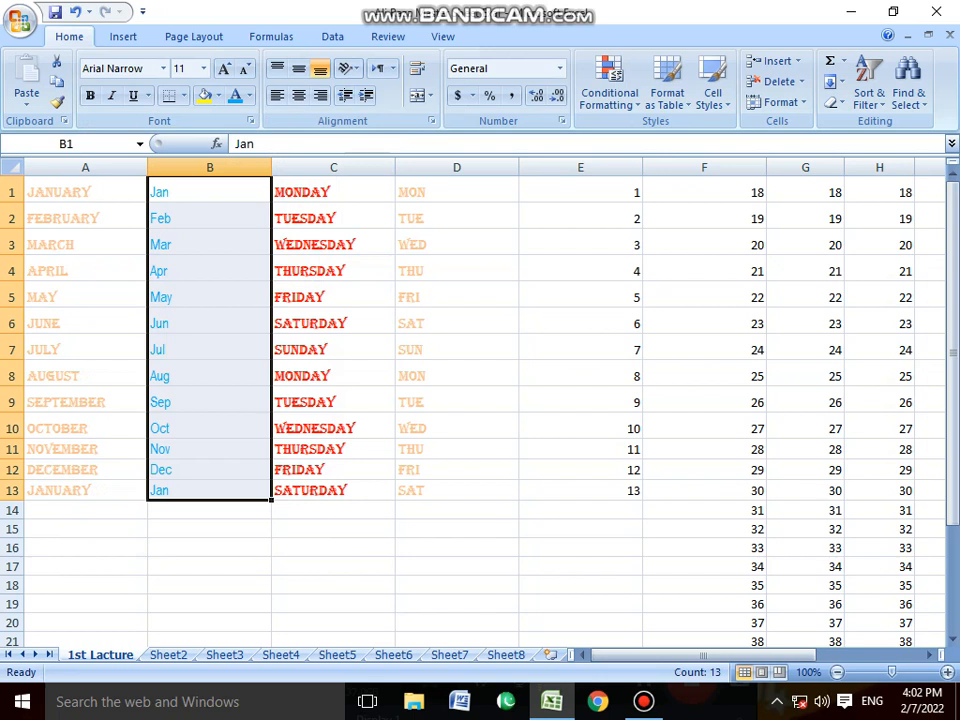
click(333, 548)
Select the diagonal cells A1, B2, C3 and D4 together and change their font color to red
drag(85, 192, 85, 490)
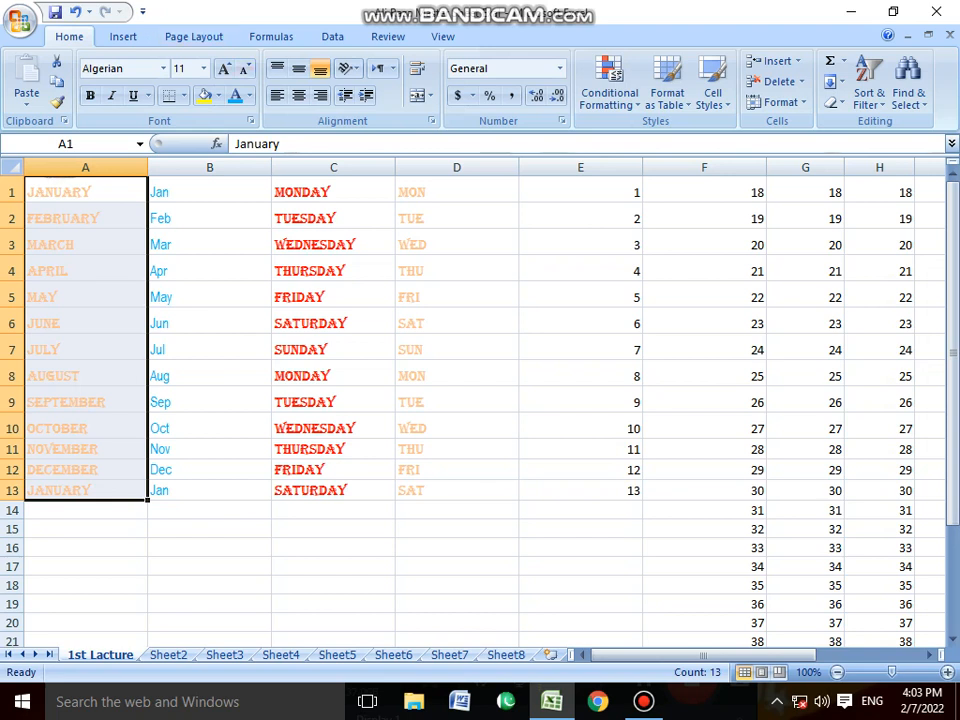
click(457, 449)
click(85, 192)
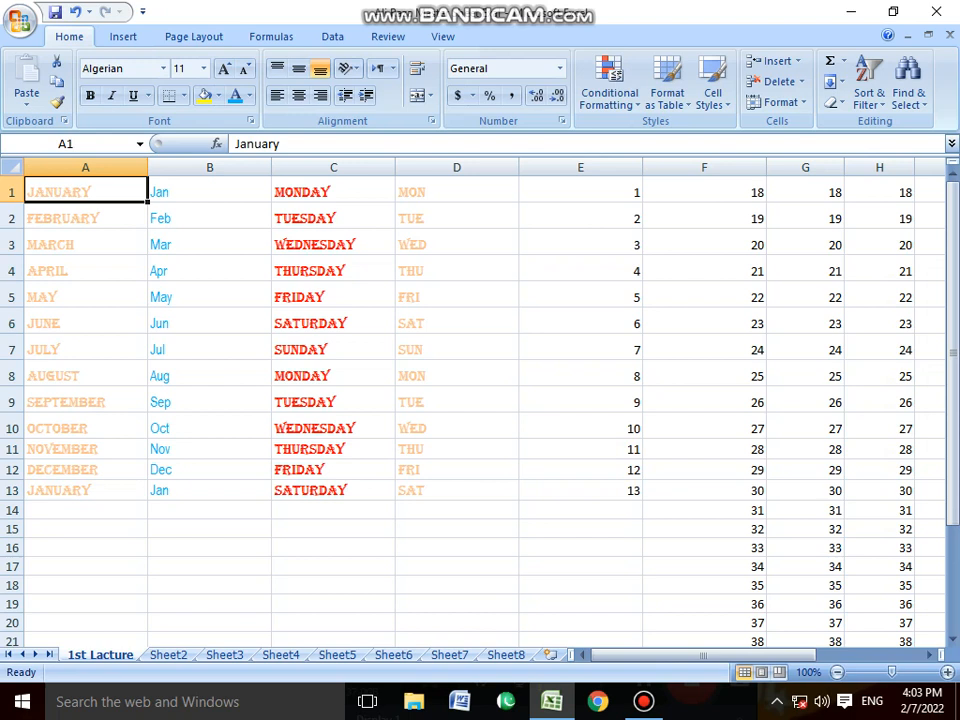
ctrl+click(210, 218)
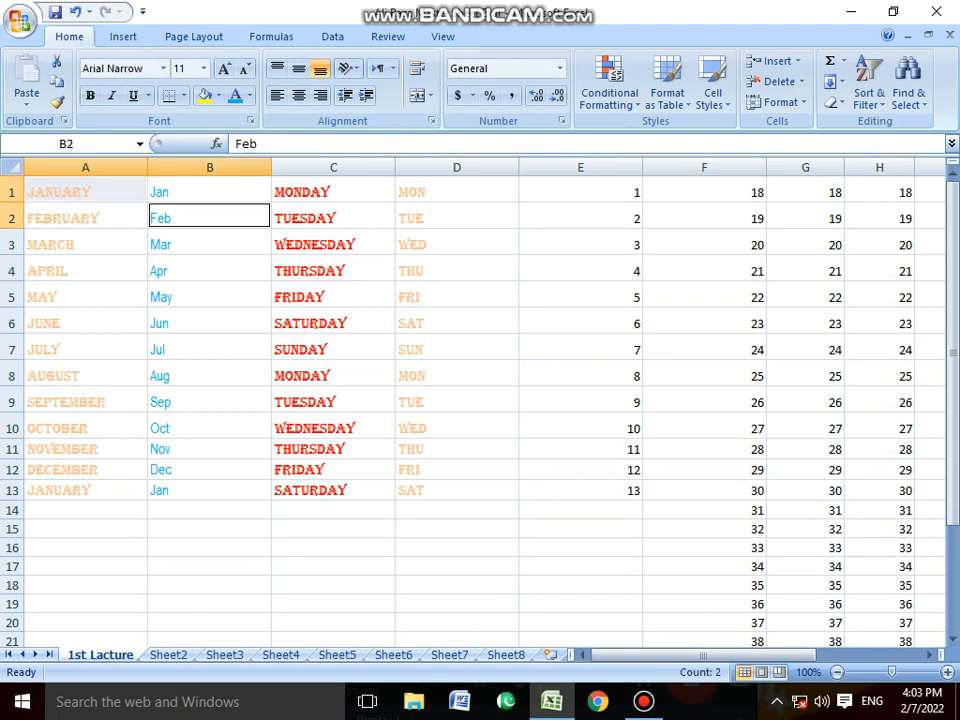
ctrl+click(334, 244)
ctrl+click(457, 270)
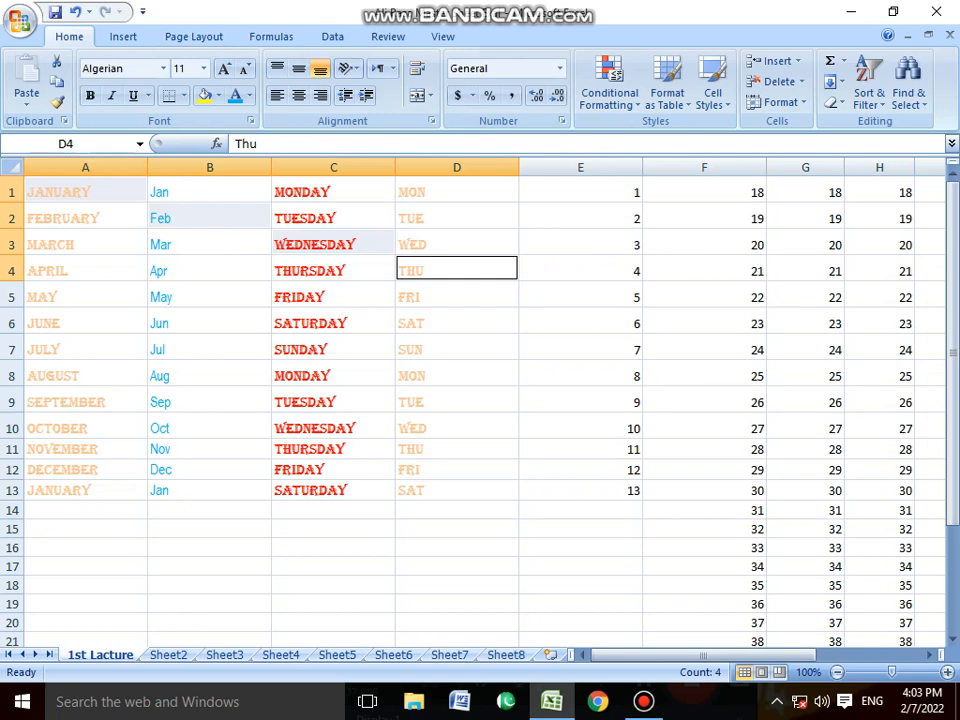
click(249, 96)
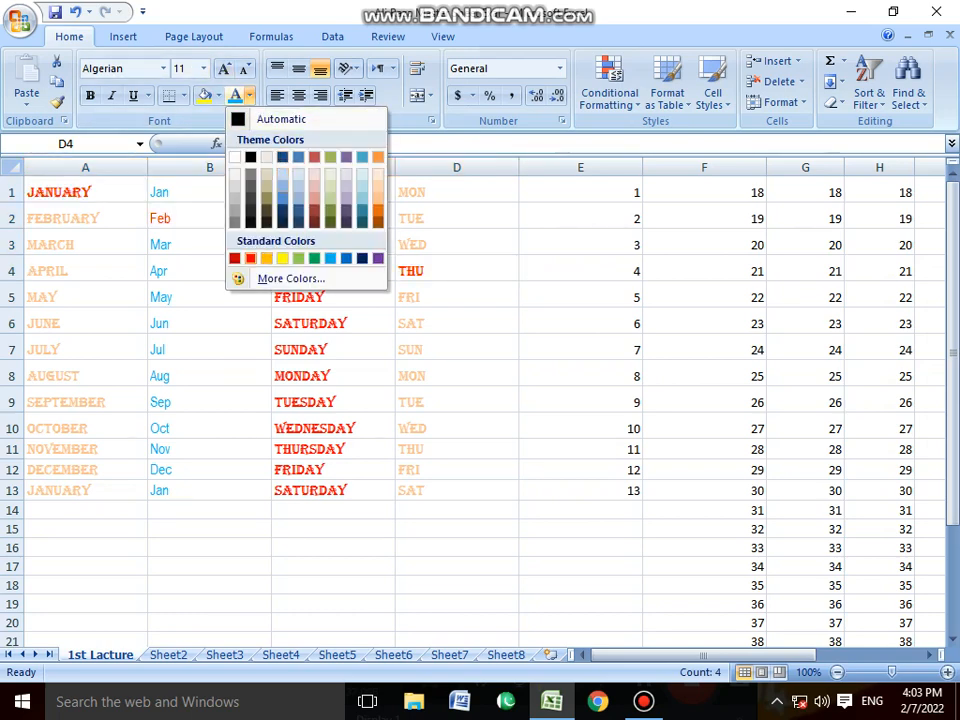
click(250, 258)
Select the opposite diagonal cells D1, C2, B3 and A4 together and change their font color to green
click(457, 192)
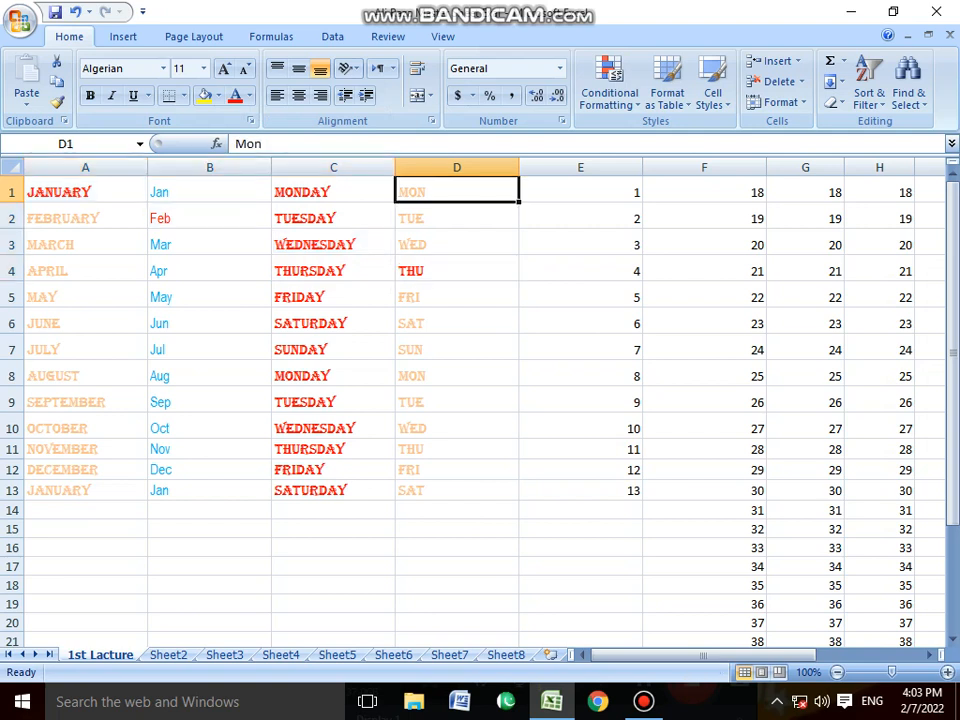
ctrl+click(333, 218)
ctrl+click(209, 244)
ctrl+click(85, 270)
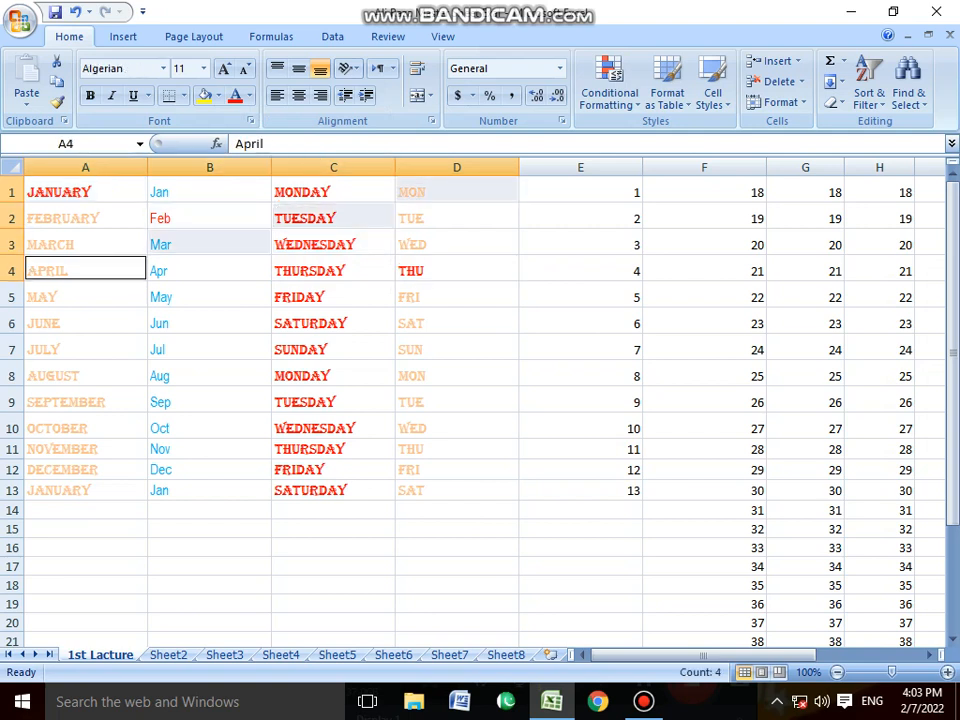
click(249, 96)
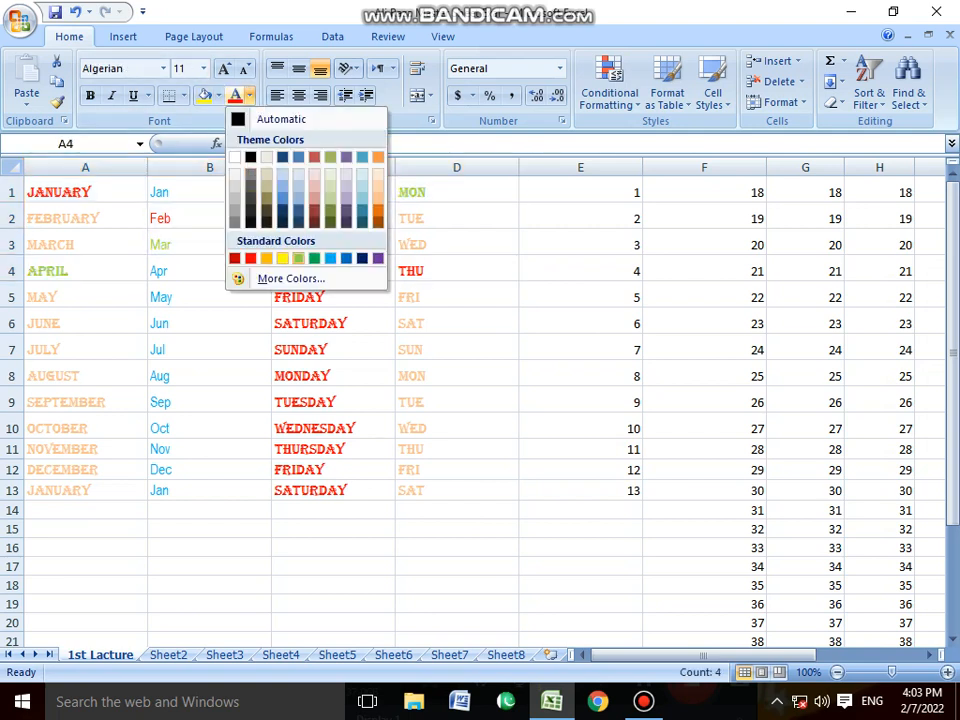
click(314, 258)
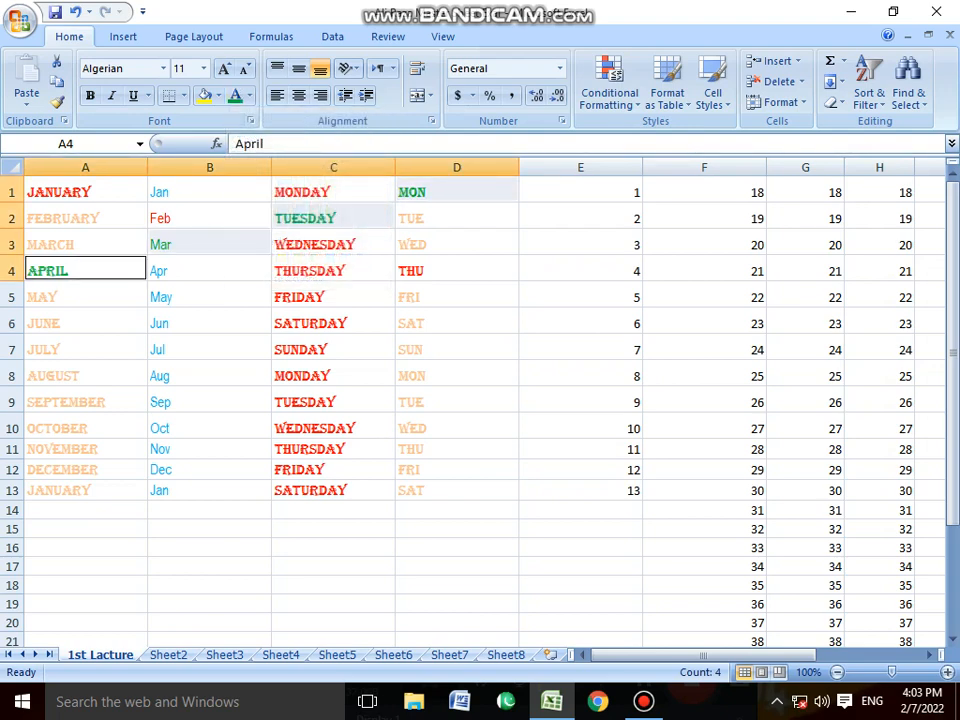
Select the non-adjacent cells B5, C6 and D7 together and change their font color to dark orange
click(209, 297)
ctrl+click(333, 323)
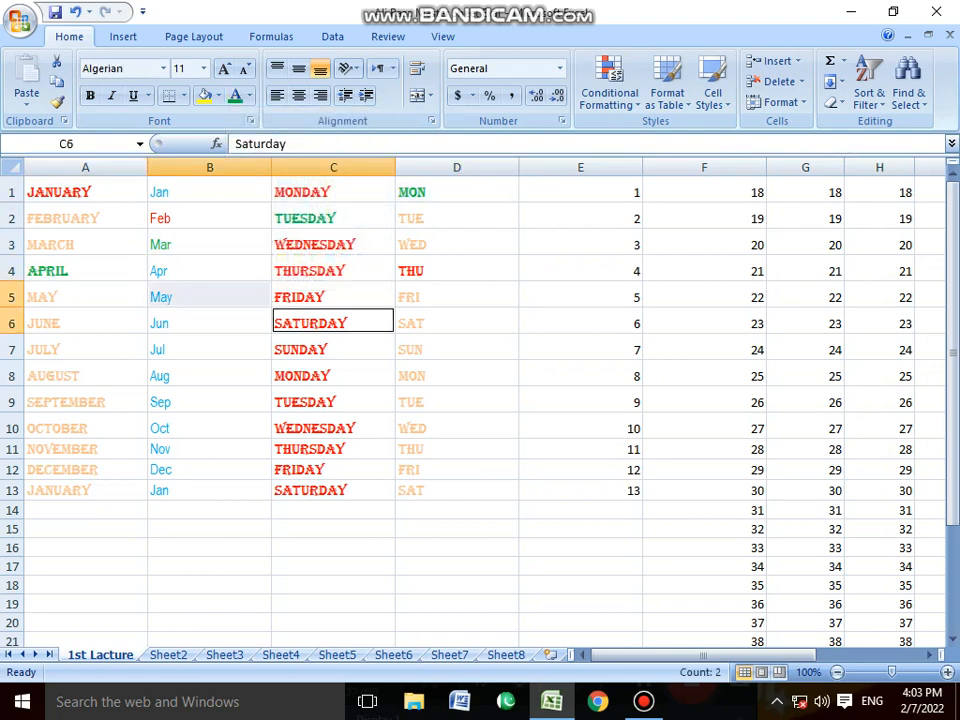
ctrl+click(457, 349)
click(249, 95)
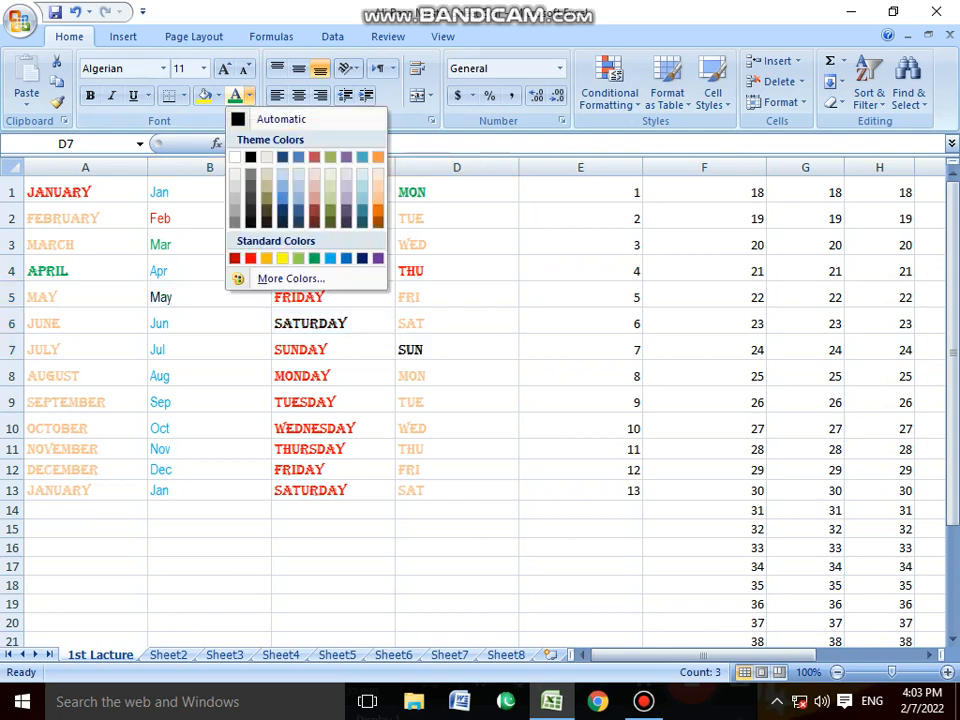
click(378, 211)
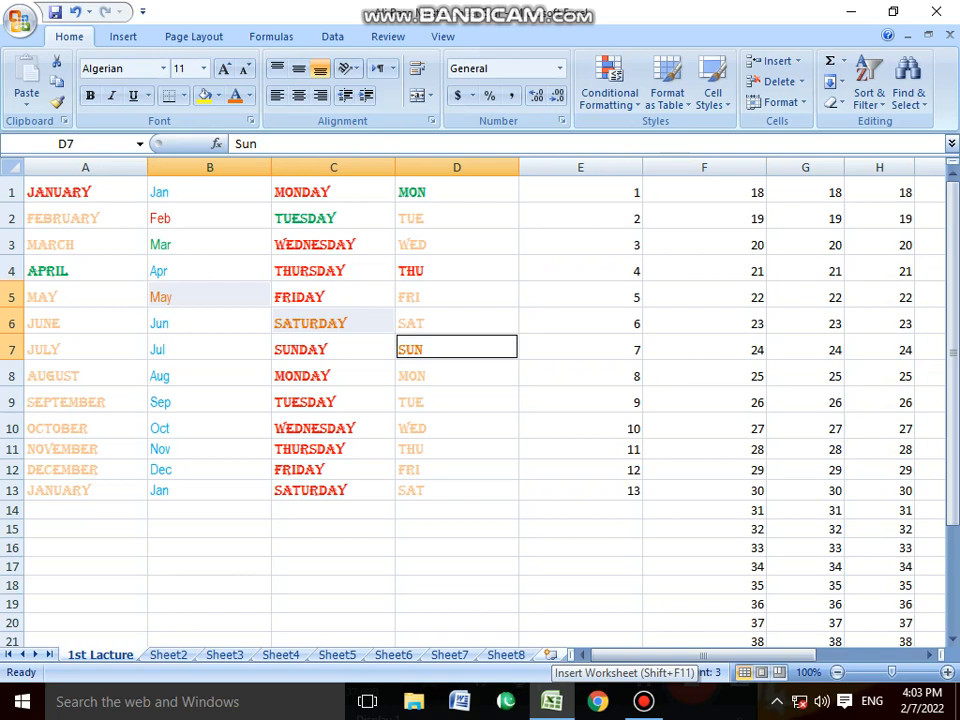
Narrow columns A to D together to one equal width that still fits their text
drag(85, 167, 456, 167)
drag(271, 167, 192, 167)
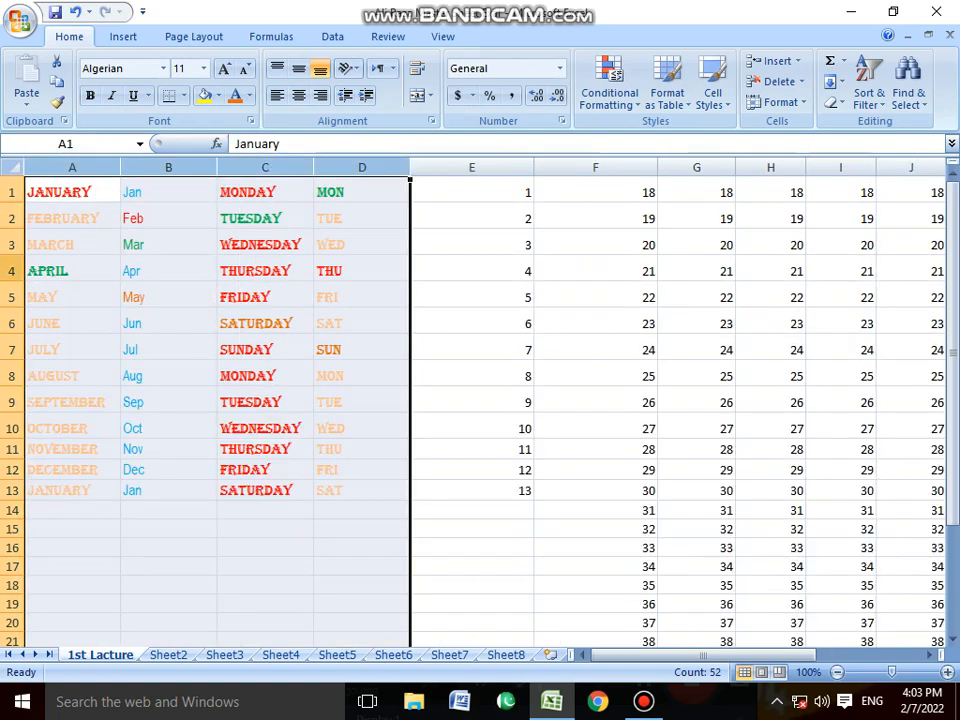
Autofill the month series from A1 down past row 20 and across to column F, overwriting the existing entries
drag(72, 219, 669, 587)
click(168, 350)
click(72, 192)
scroll(669, 587, up, 2)
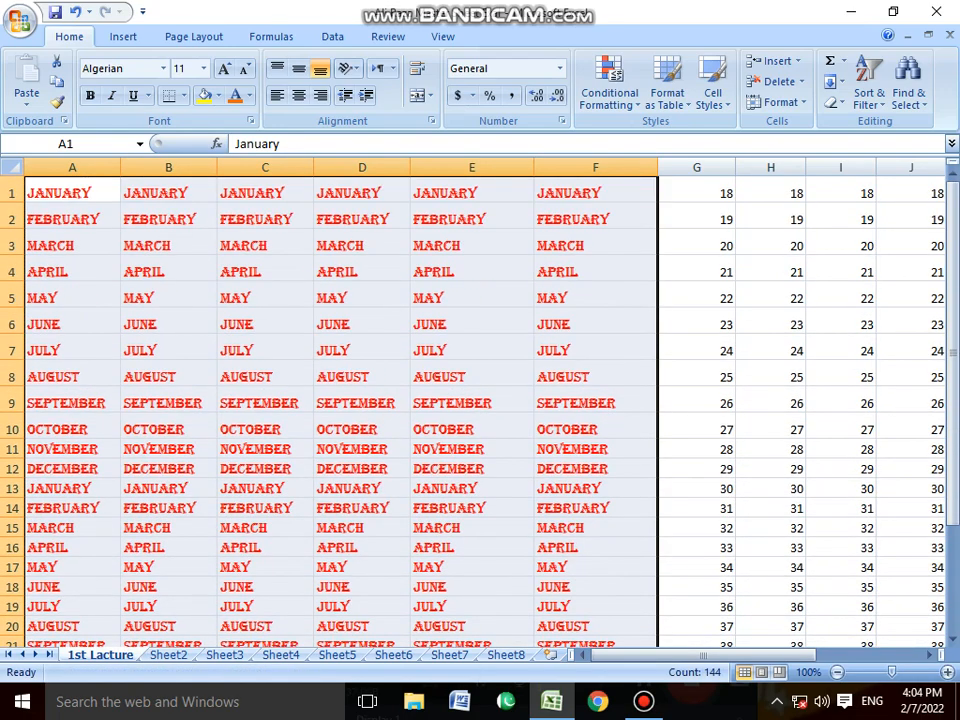